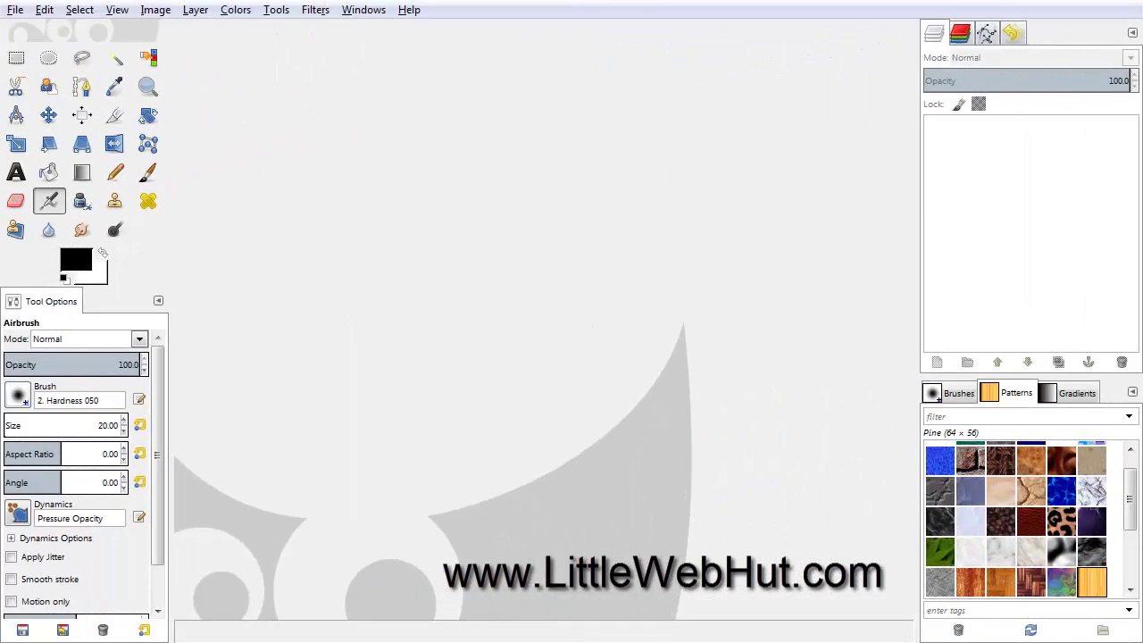
Create a new blank image 1280 pixels wide and 720 pixels high.
{"action": "left_click", "coordinate": [16, 10]}
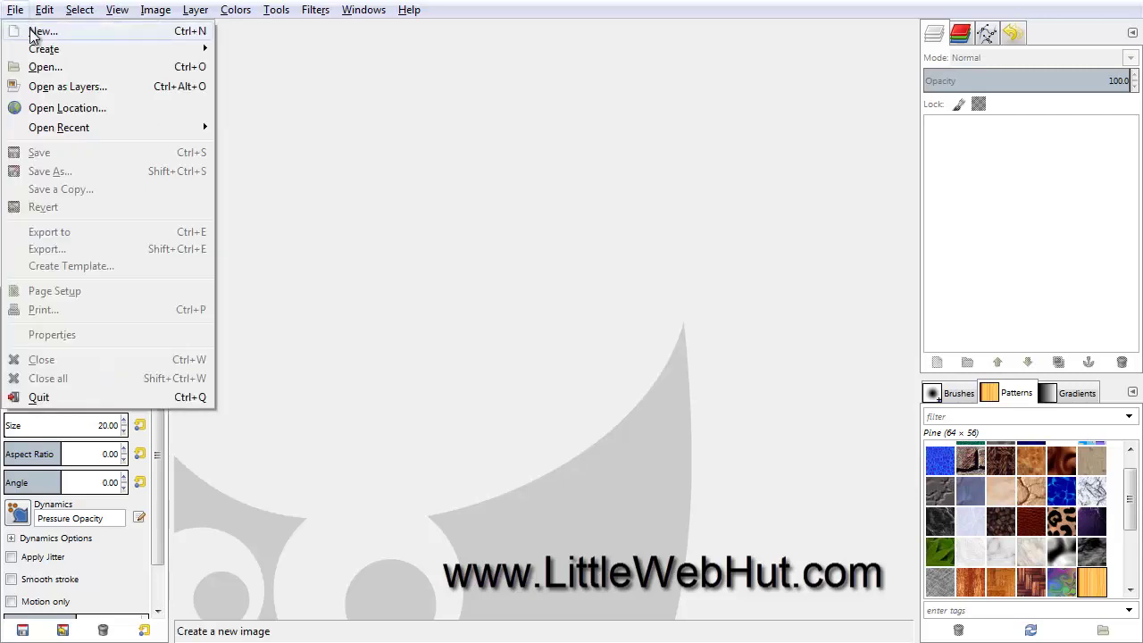
{"action": "left_click", "coordinate": [31, 31]}
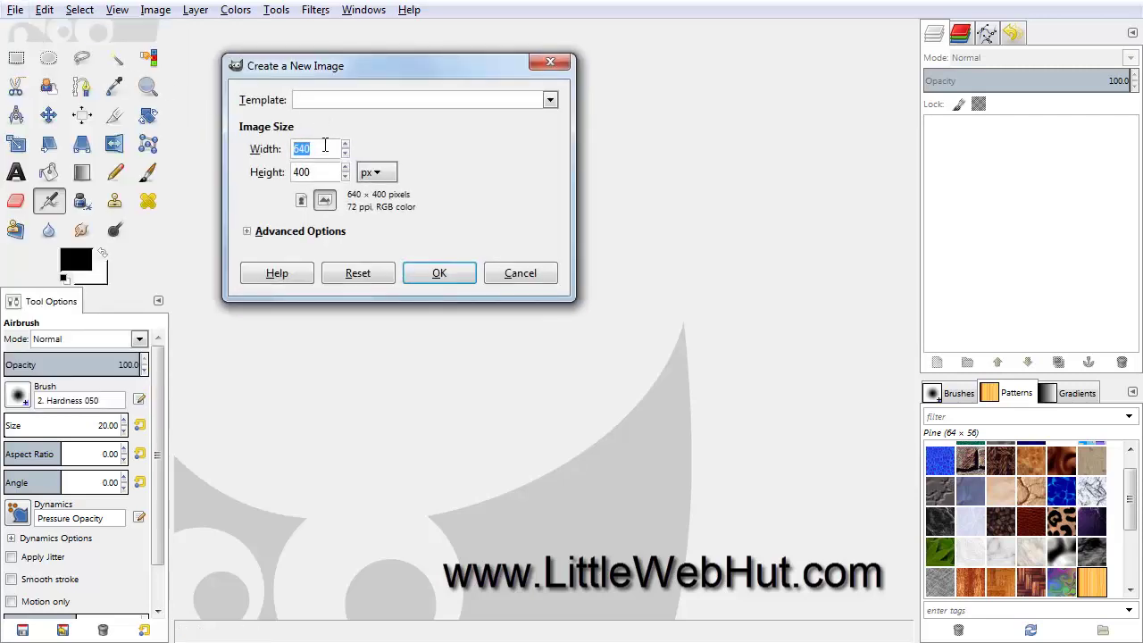
{"action": "type", "text": "1280"}
{"action": "key", "text": "Tab"}
{"action": "type", "text": "72"}
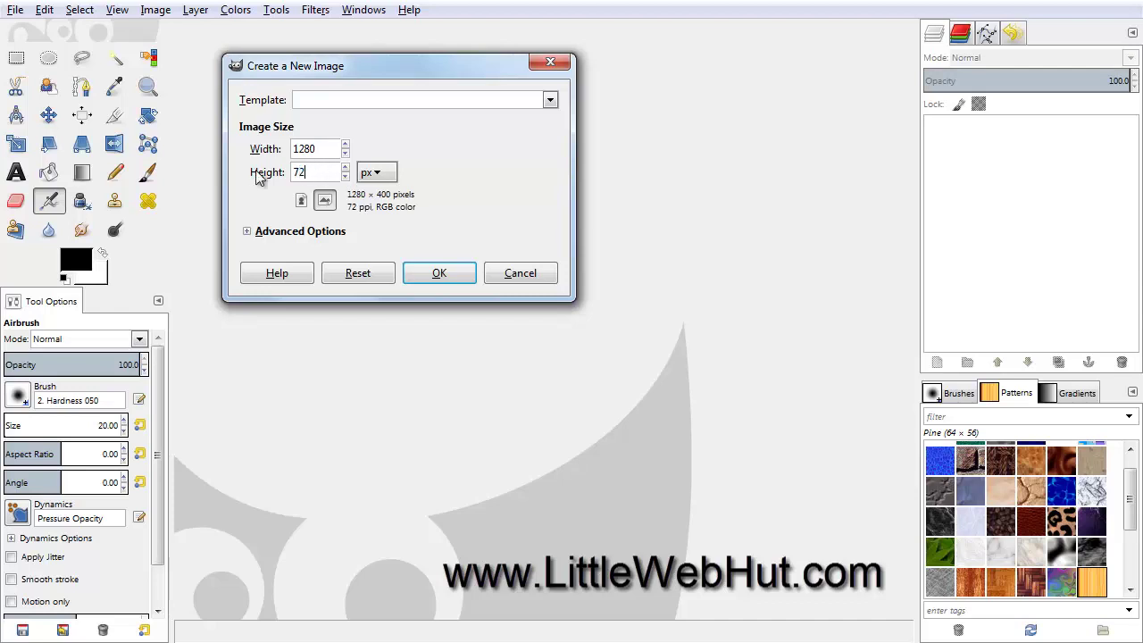
{"action": "type", "text": "0"}
{"action": "left_click", "coordinate": [438, 273]}
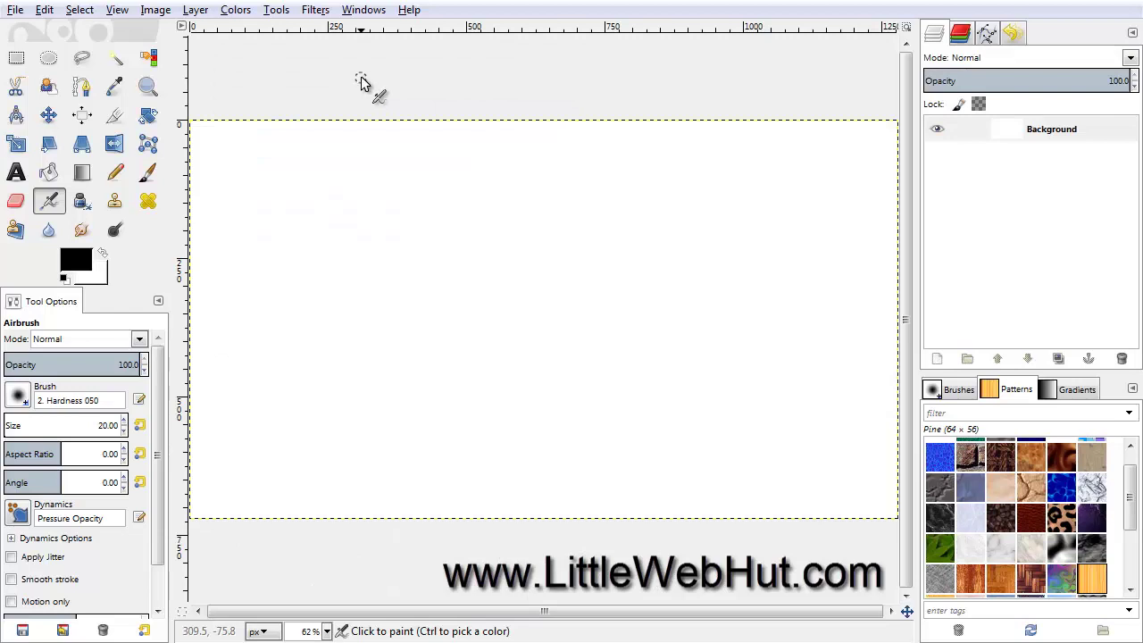
Add the text "GIMP" in Sans Bold at 400 px and move it up to about the centre of the canvas.
{"action": "left_click", "coordinate": [16, 171]}
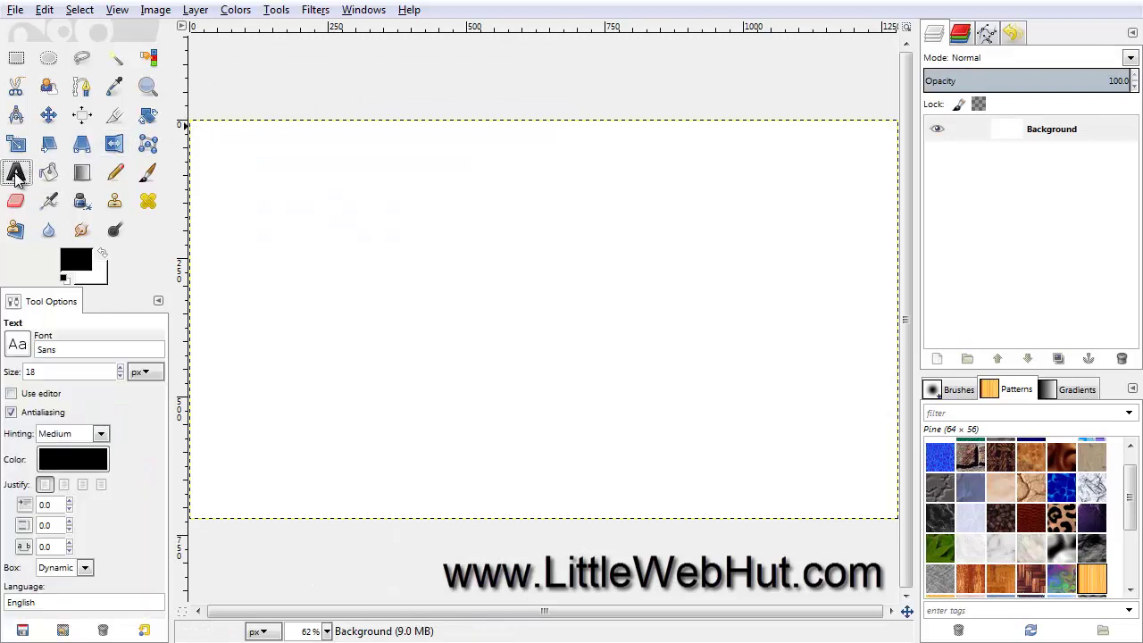
{"action": "left_click", "coordinate": [17, 347]}
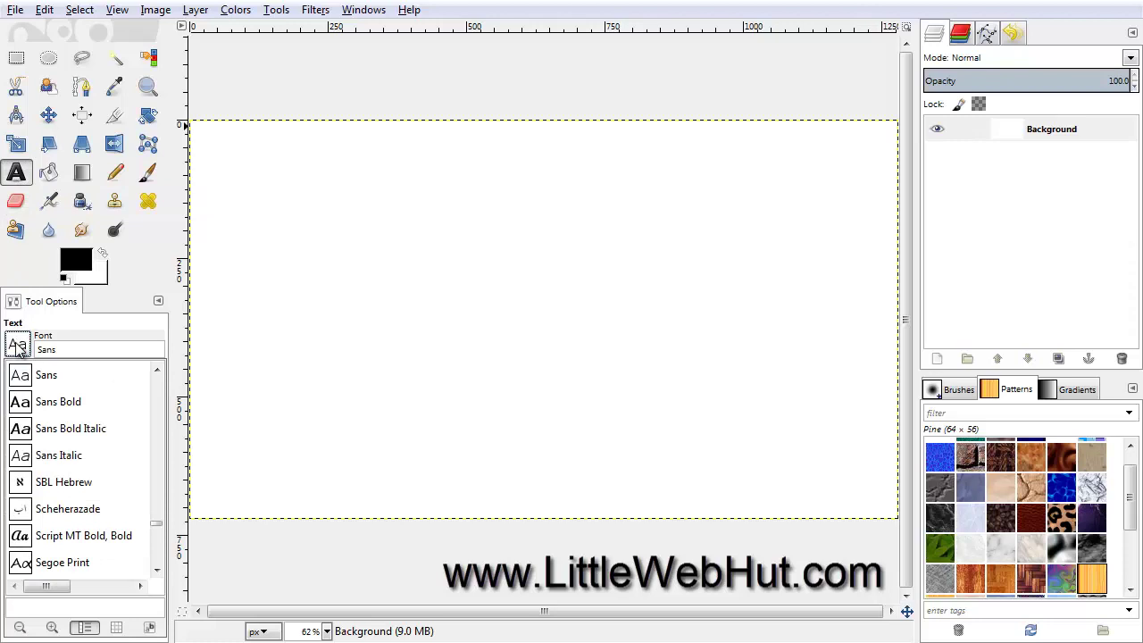
{"action": "left_click", "coordinate": [59, 406]}
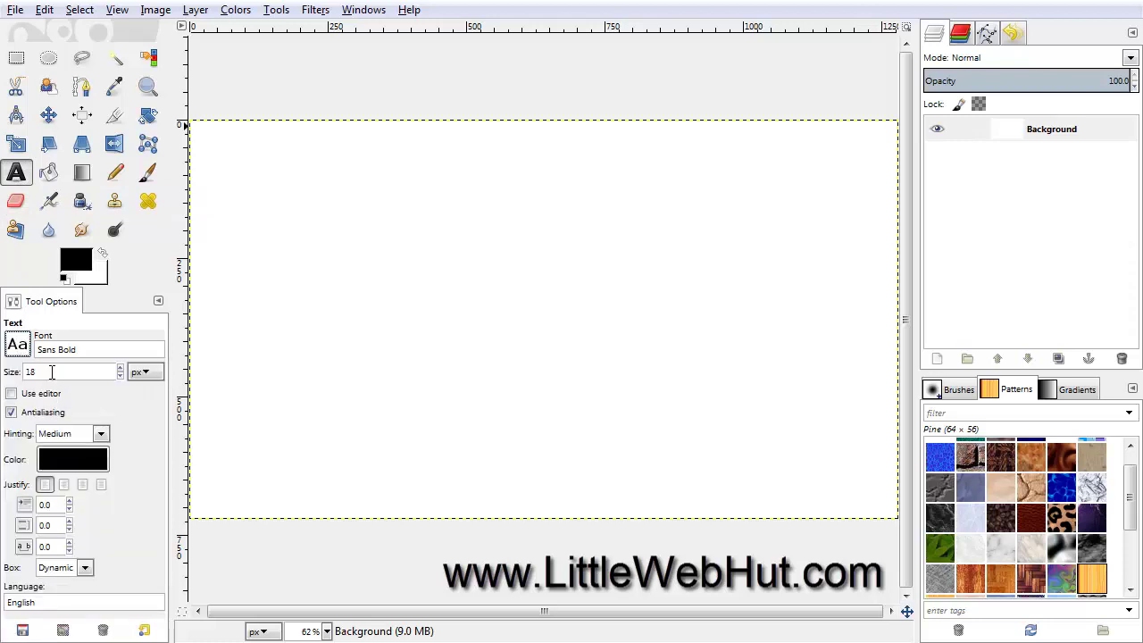
{"action": "left_click_drag", "start_coordinate": [51, 372], "coordinate": [28, 371]}
{"action": "left_click", "coordinate": [212, 220]}
{"action": "type", "text": "GIMP"}
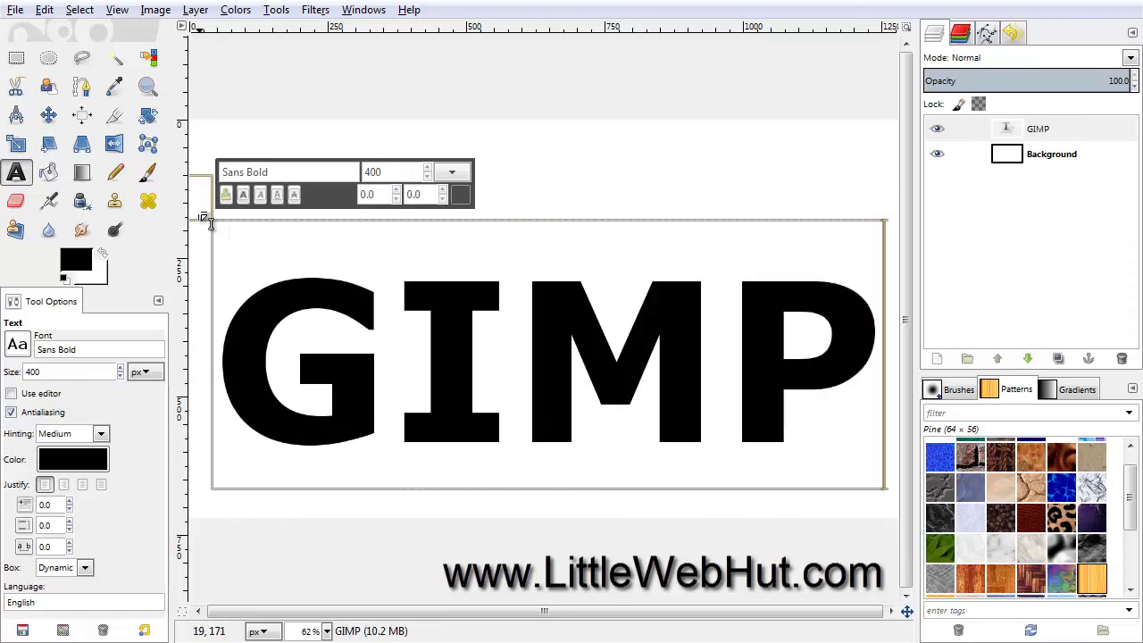
{"action": "left_click", "coordinate": [49, 117]}
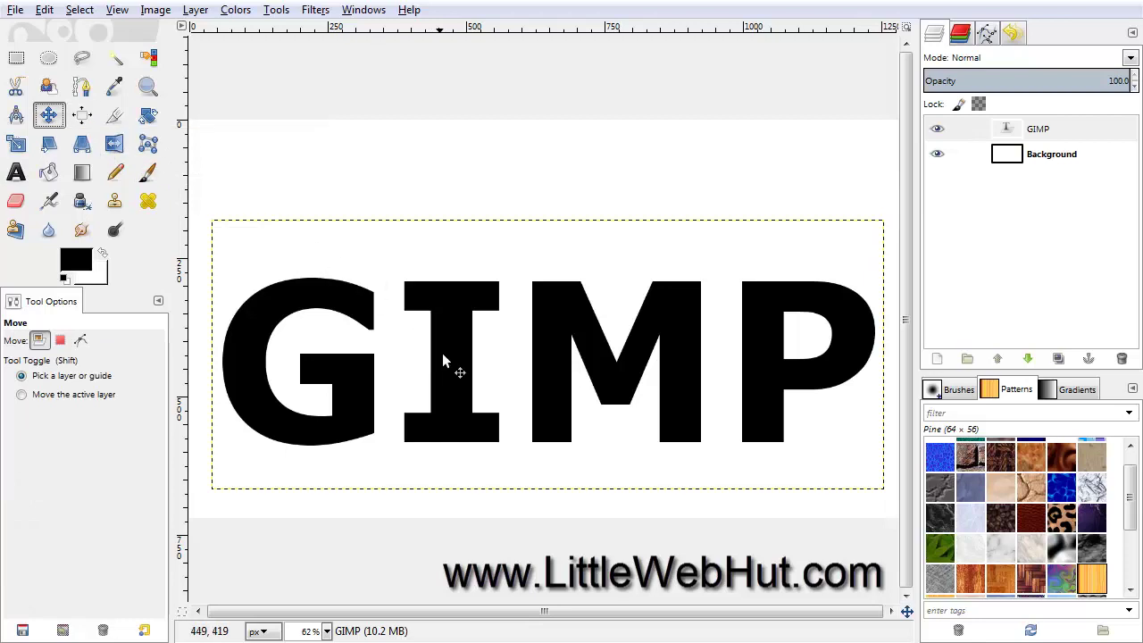
{"action": "left_click_drag", "start_coordinate": [445, 362], "coordinate": [444, 314]}
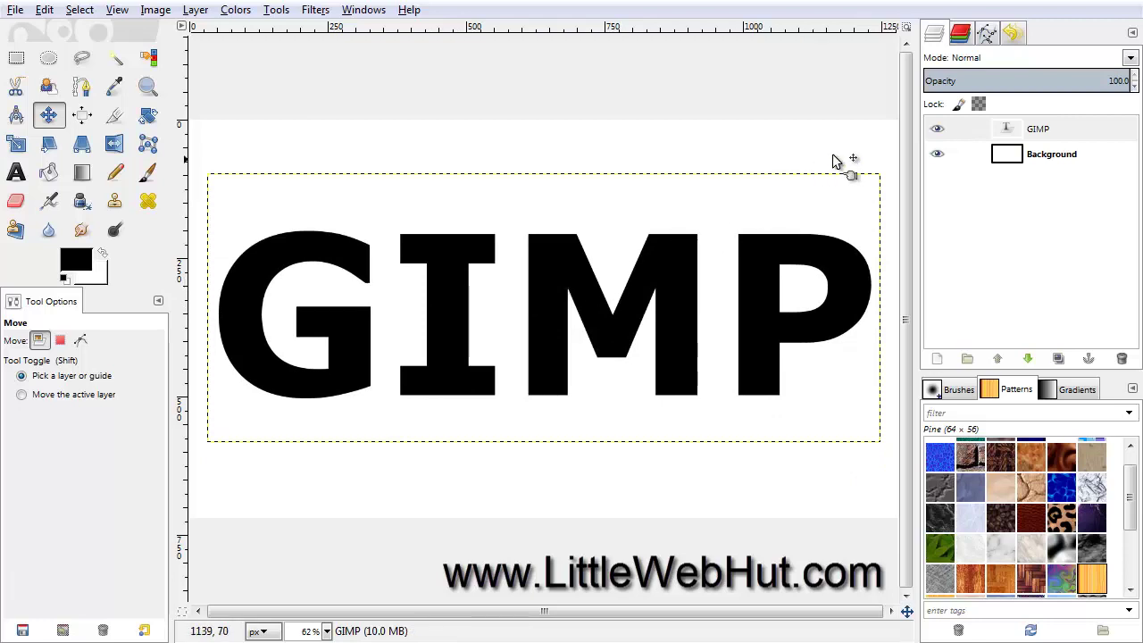
Select the letter shapes from the GIMP layer's alpha and render a Checkerboard pattern with a size of 25 px inside them.
{"action": "right_click", "coordinate": [989, 131]}
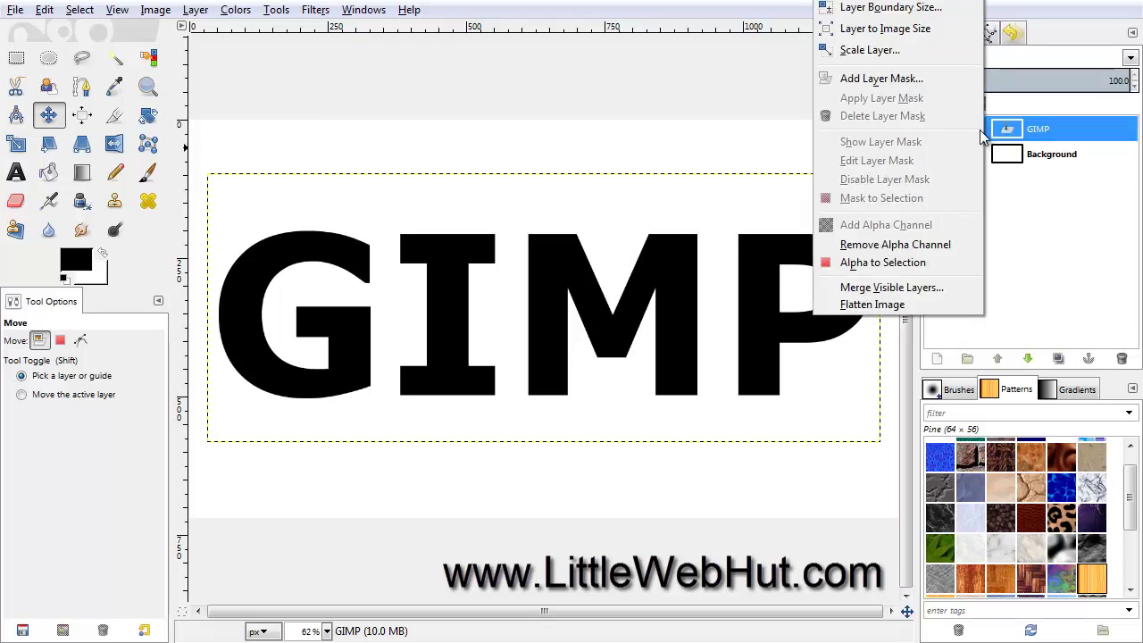
{"action": "left_click", "coordinate": [900, 268]}
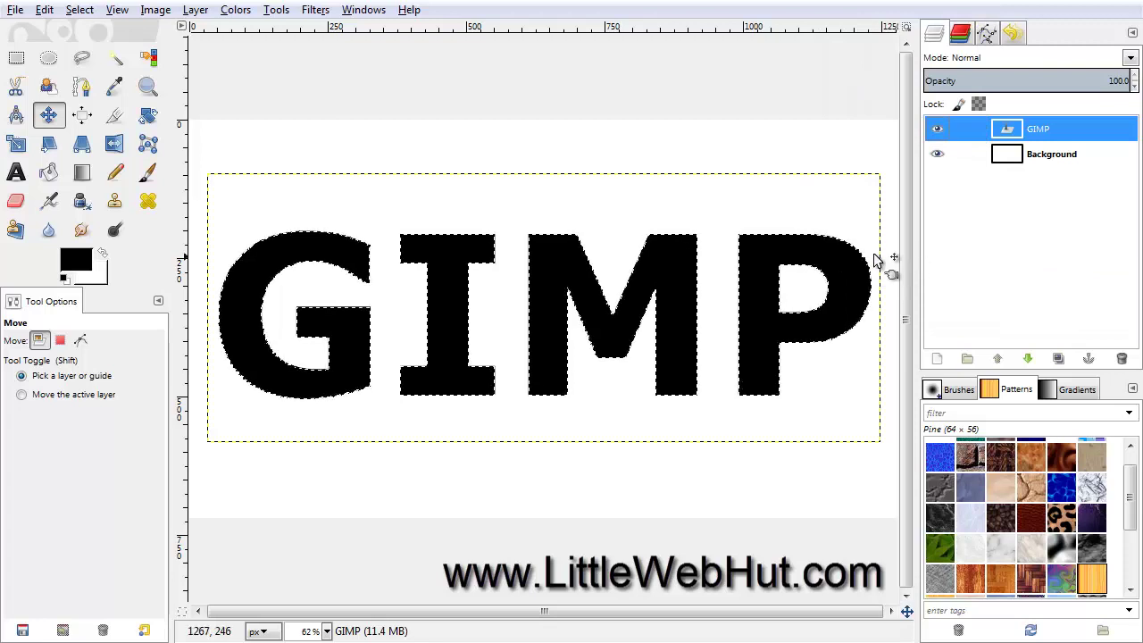
{"action": "left_click", "coordinate": [315, 11]}
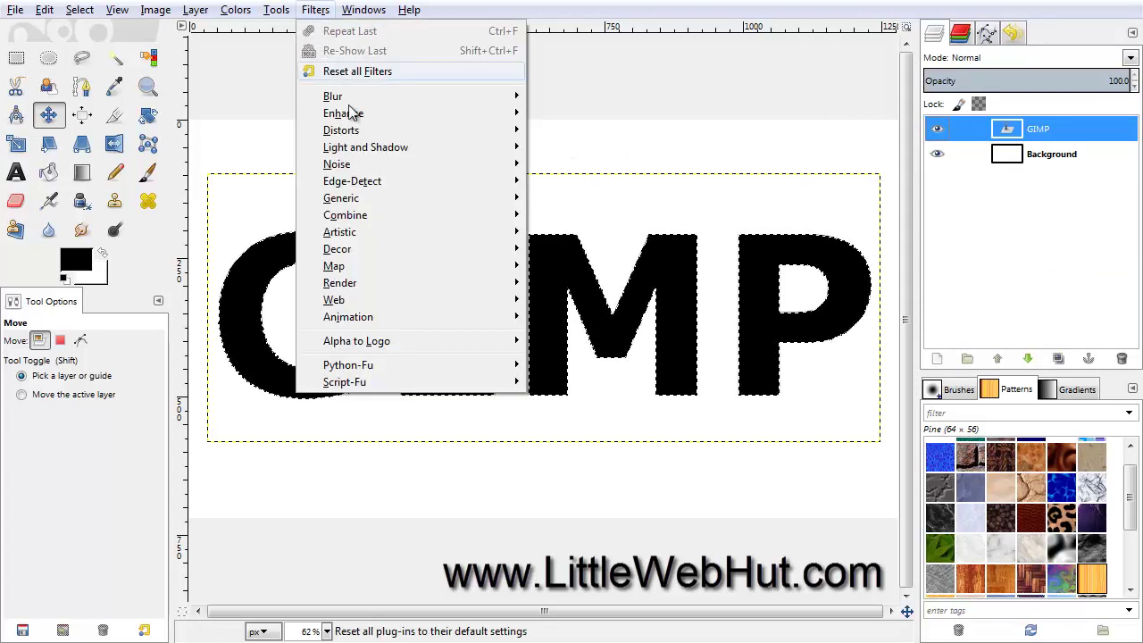
{"action": "mouse_move", "coordinate": [432, 283]}
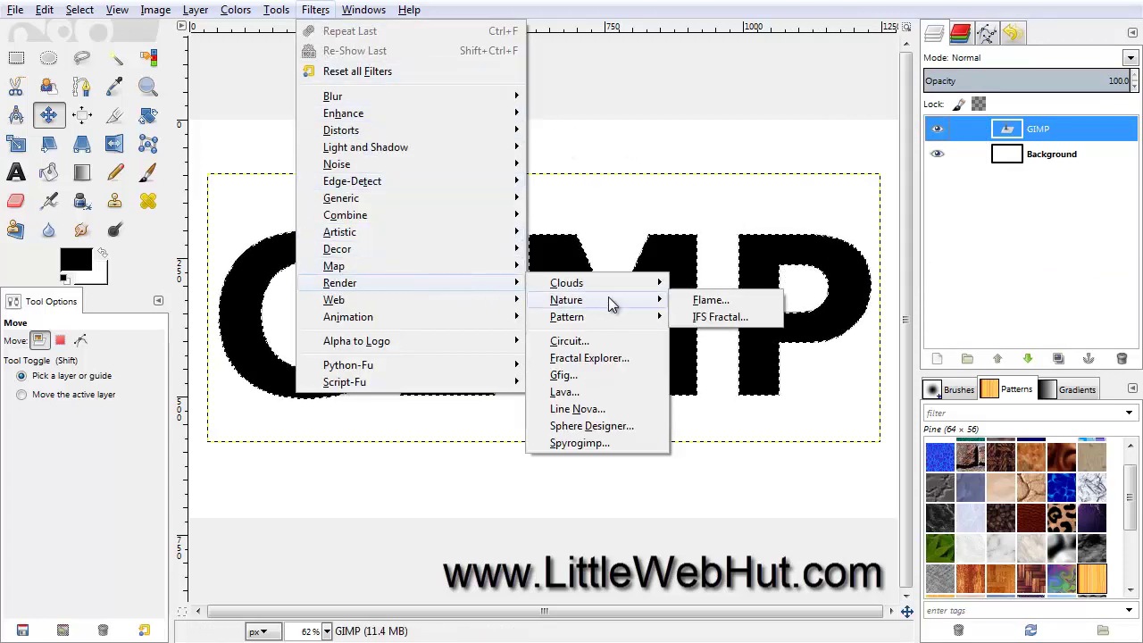
{"action": "mouse_move", "coordinate": [620, 316]}
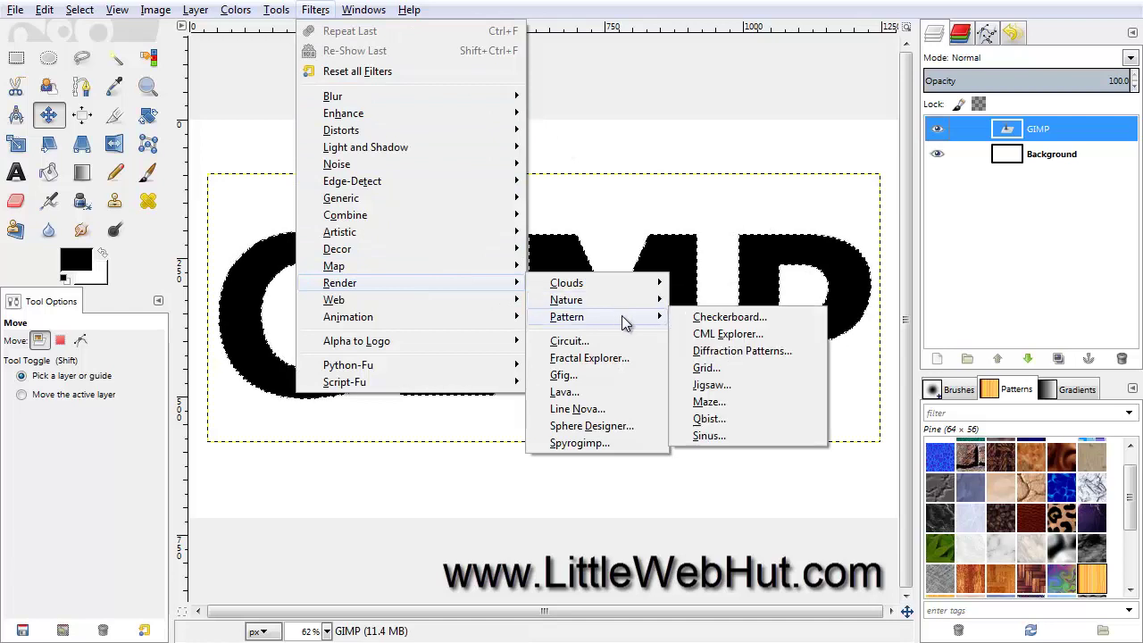
{"action": "left_click", "coordinate": [780, 323]}
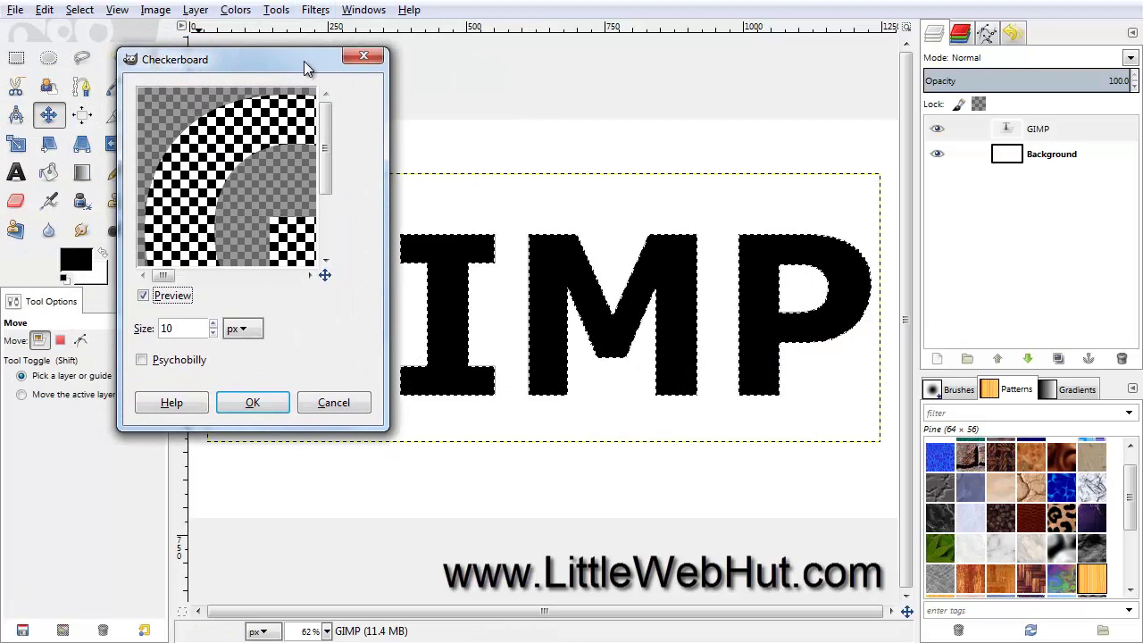
{"action": "left_click_drag", "start_coordinate": [175, 327], "coordinate": [155, 324]}
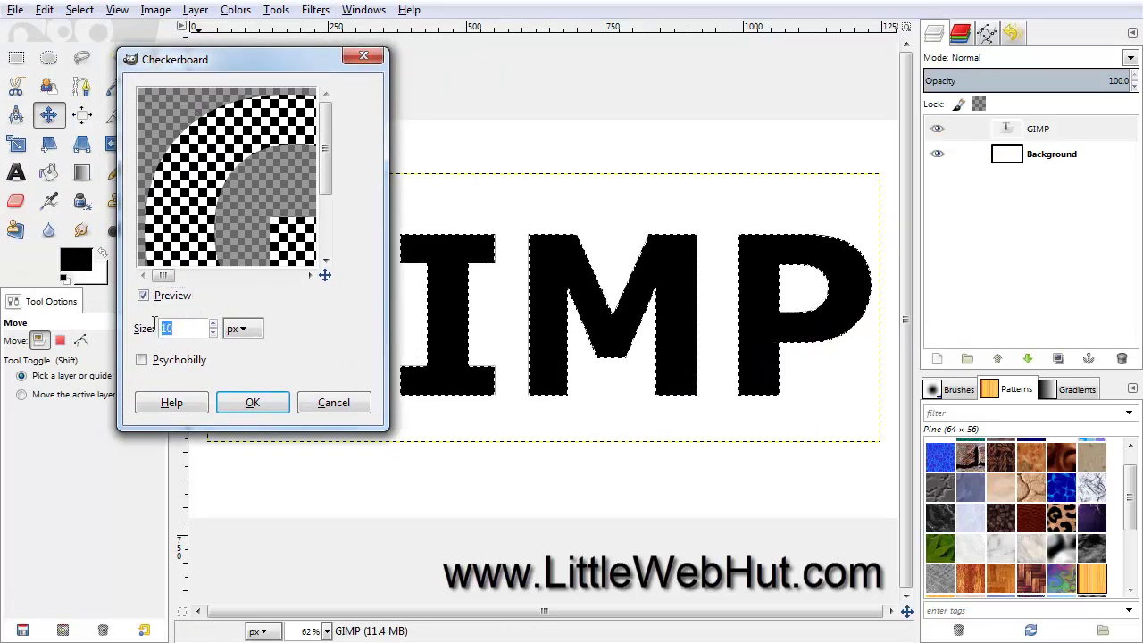
{"action": "type", "text": "25"}
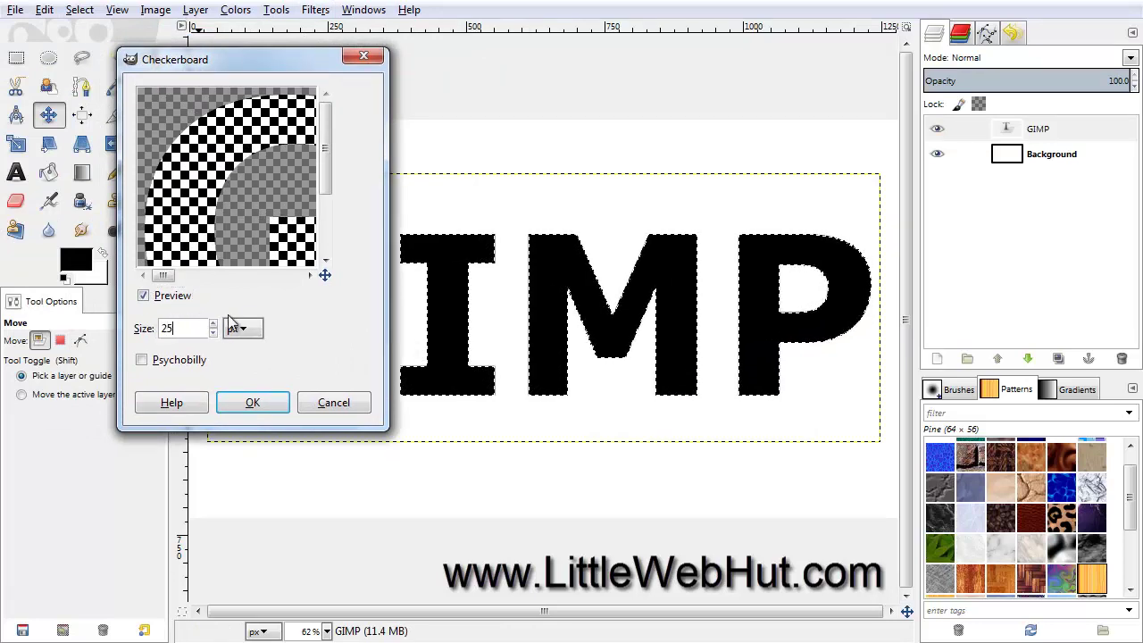
{"action": "left_click", "coordinate": [253, 402]}
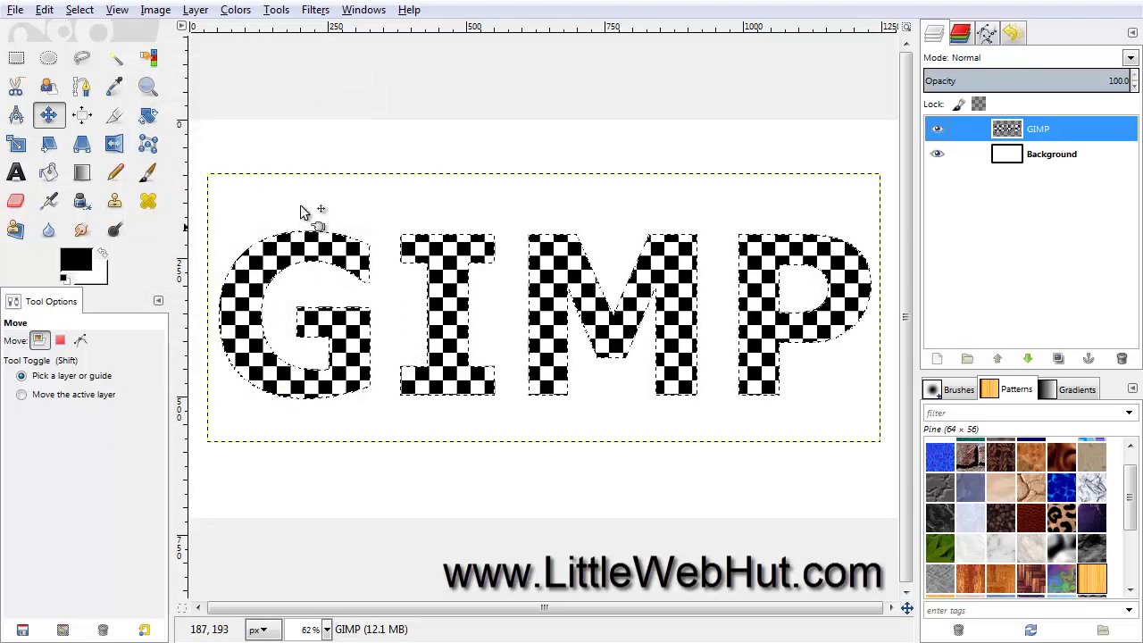
Start the IWarp distortion on the checkered letters with deform mode Grow, deform radius 10 and deform amount 0.60.
{"action": "left_click", "coordinate": [315, 10]}
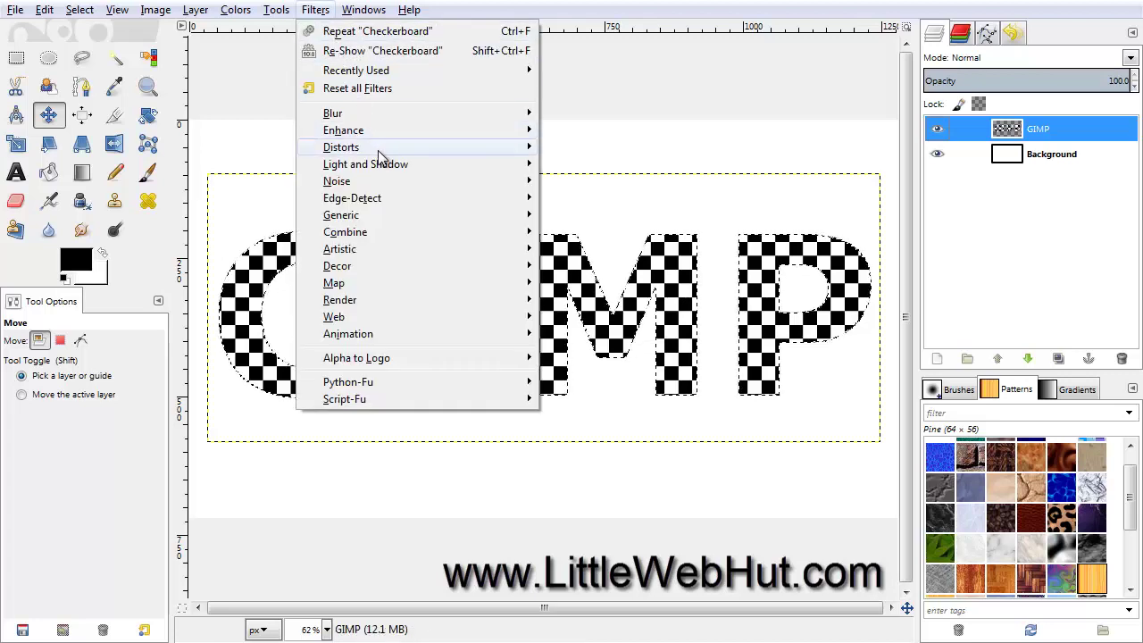
{"action": "mouse_move", "coordinate": [428, 148]}
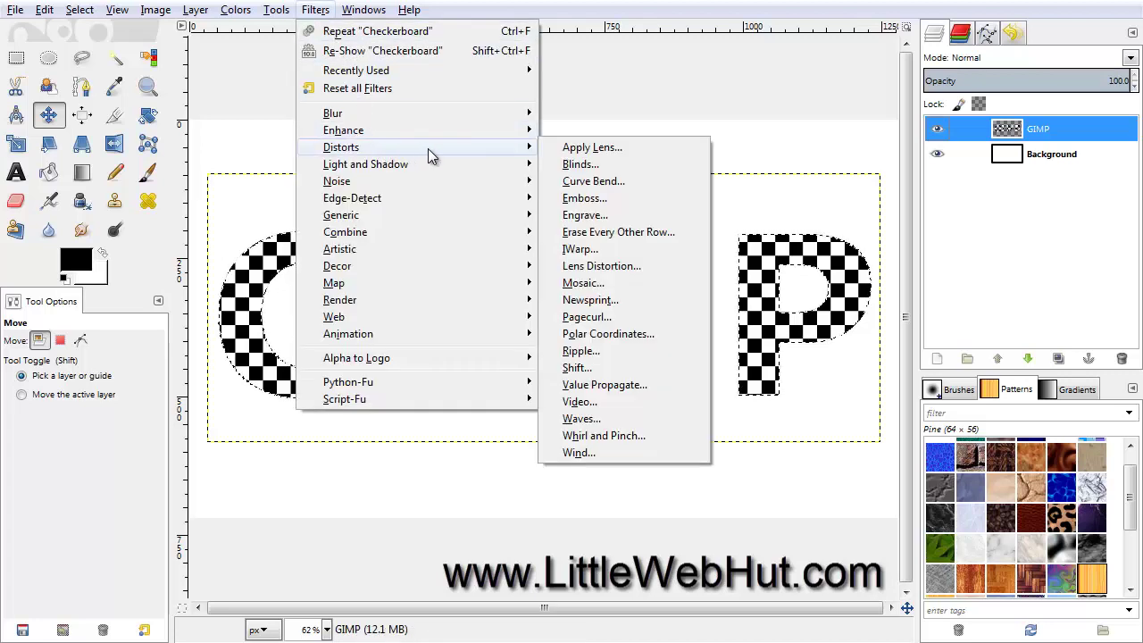
{"action": "left_click", "coordinate": [580, 250]}
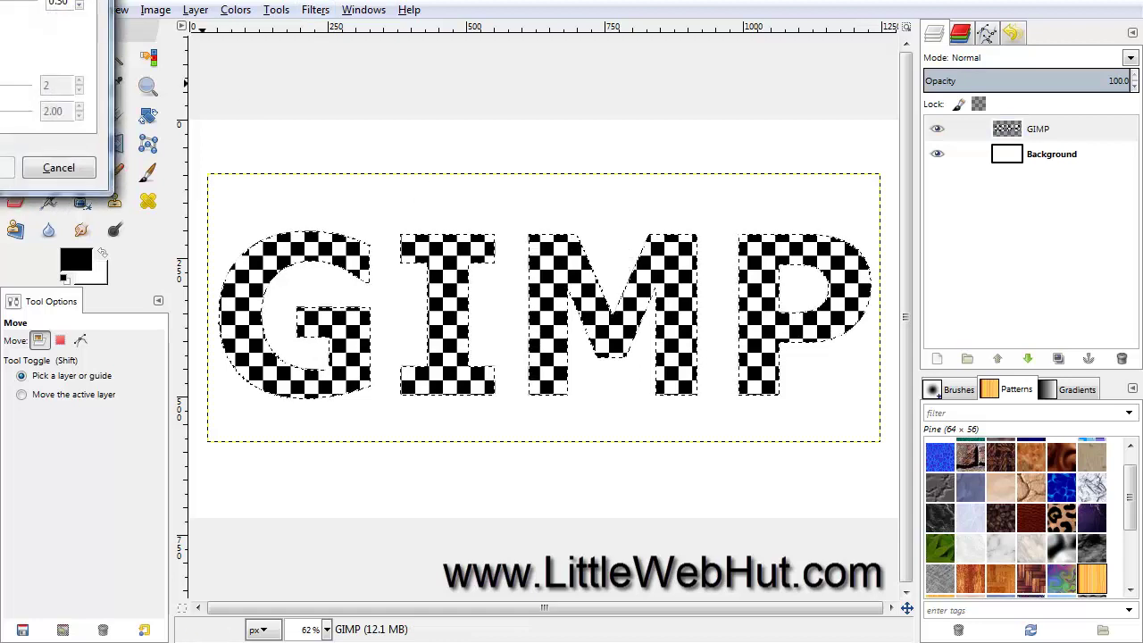
{"action": "left_click_drag", "start_coordinate": [0, 0], "coordinate": [343, 56]}
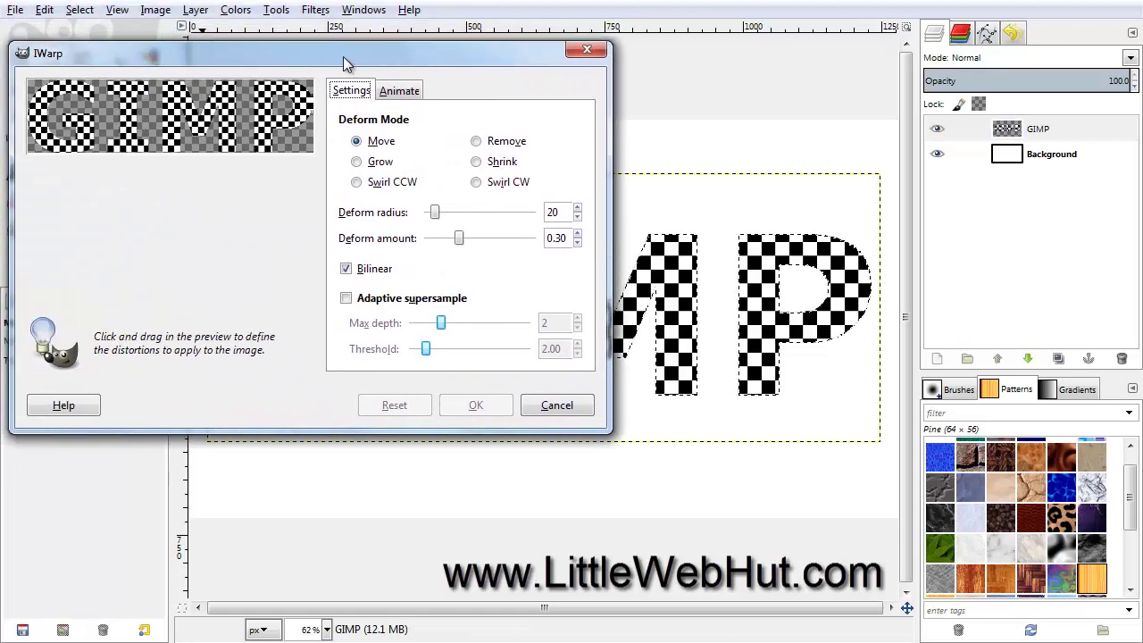
{"action": "left_click", "coordinate": [361, 162]}
{"action": "double_click", "coordinate": [555, 211]}
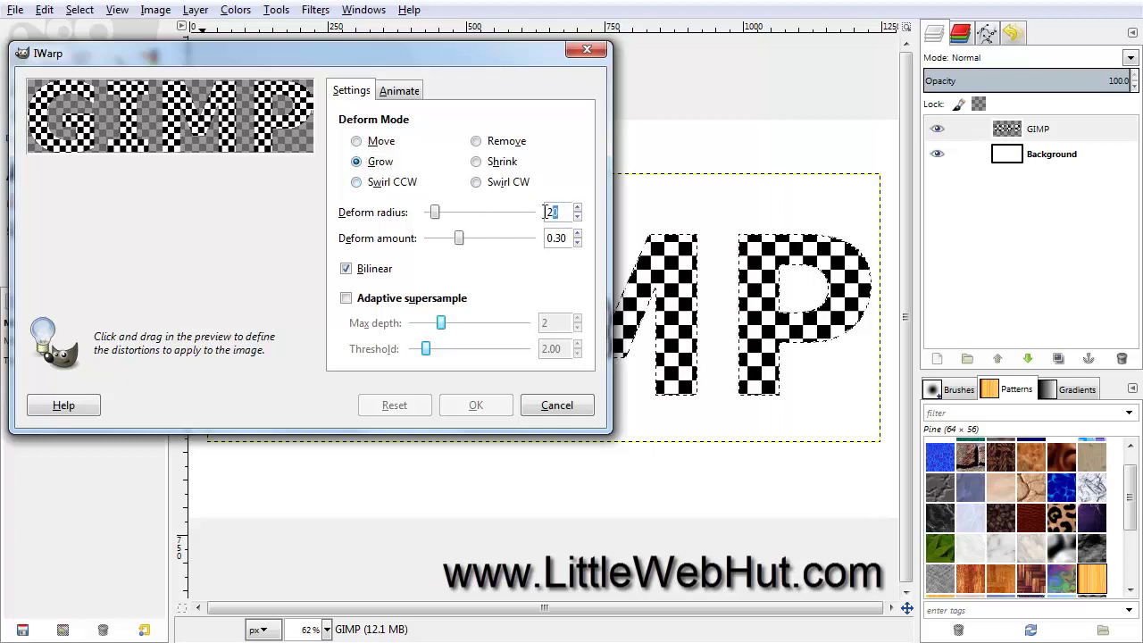
{"action": "type", "text": "10"}
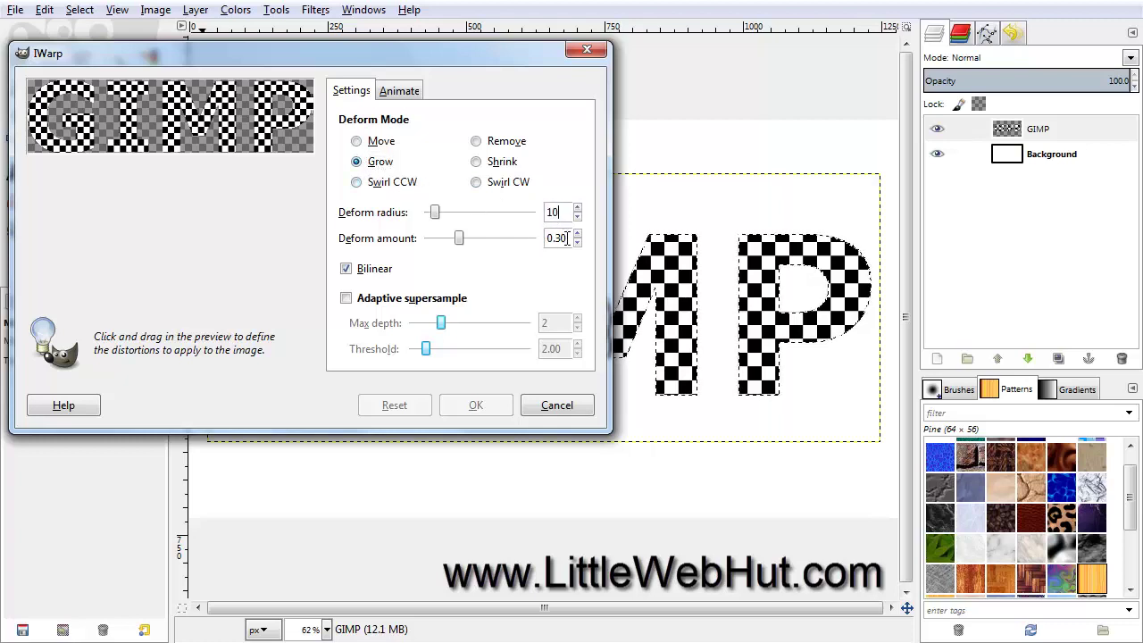
{"action": "double_click", "coordinate": [568, 237]}
{"action": "type", "text": "0.6"}
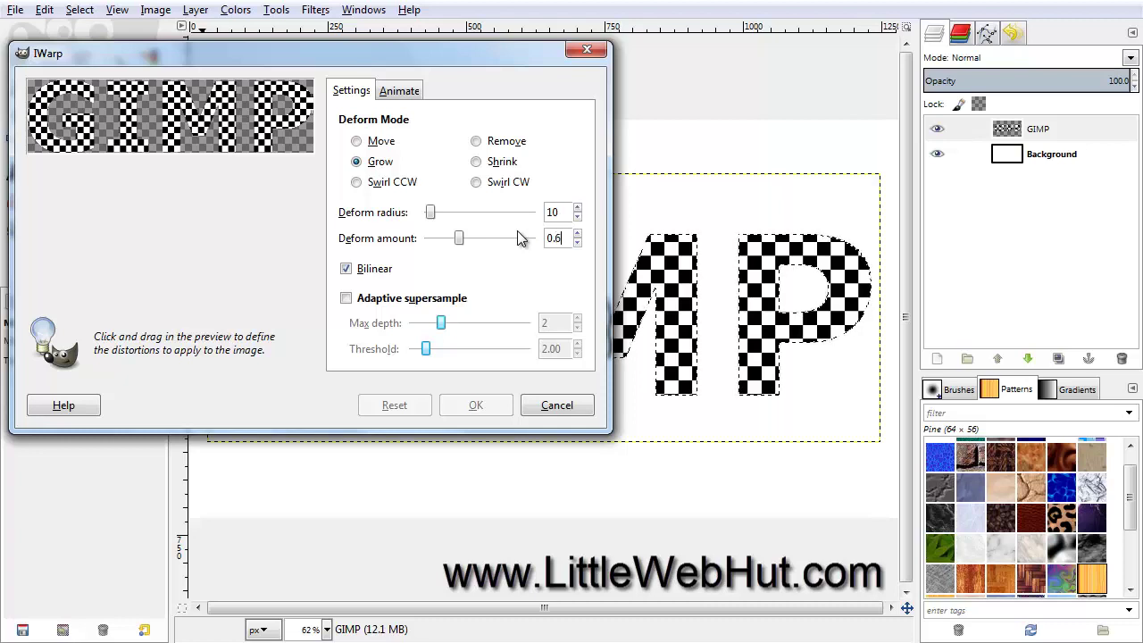
{"action": "key", "text": "Return"}
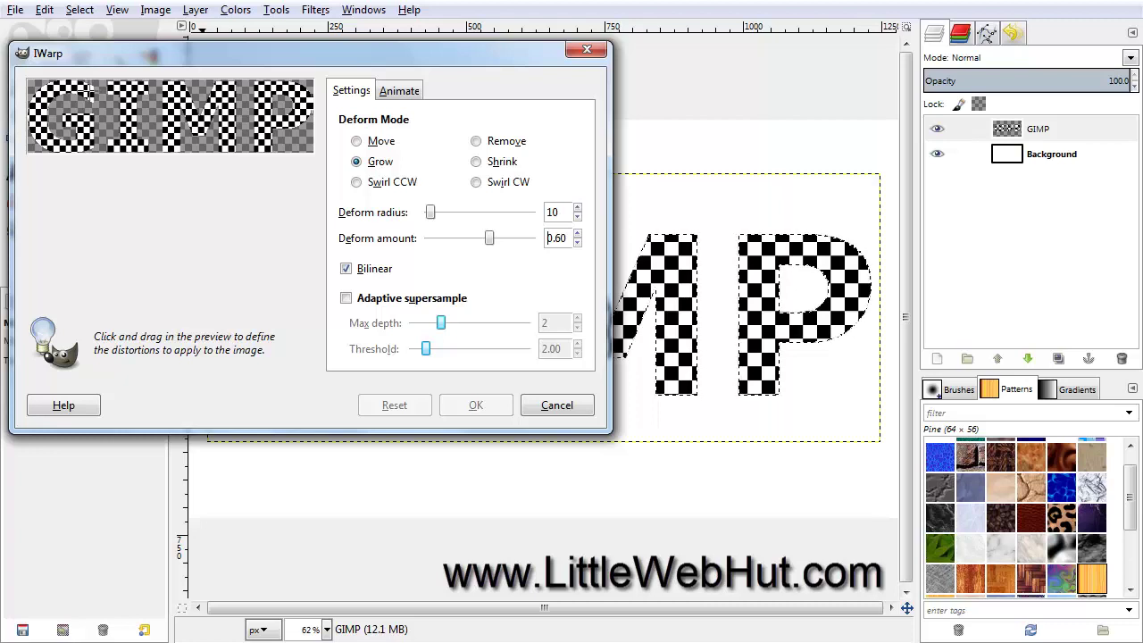
Warp the checkerboard along the strokes of all four letters in the IWarp preview and apply the distortion.
{"action": "mouse_move", "coordinate": [89, 84]}
{"action": "left_mouse_down"}
{"action": "mouse_move", "coordinate": [48, 88]}
{"action": "mouse_move", "coordinate": [39, 112]}
{"action": "mouse_move", "coordinate": [49, 145]}
{"action": "mouse_move", "coordinate": [85, 144]}
{"action": "mouse_move", "coordinate": [87, 127]}
{"action": "mouse_move", "coordinate": [65, 120]}
{"action": "left_mouse_up"}
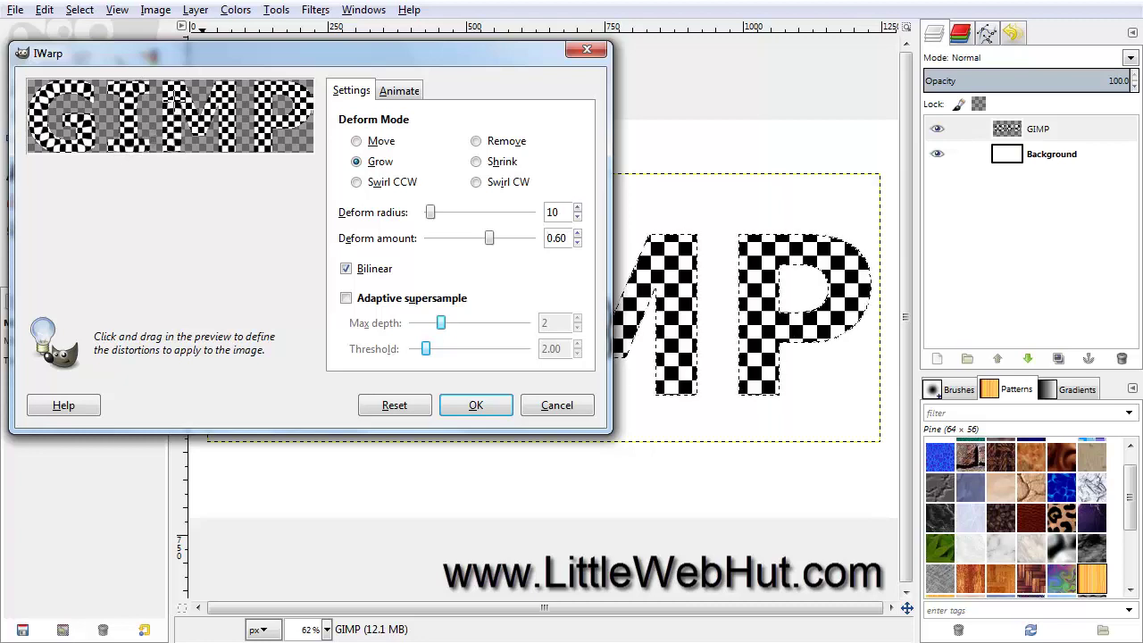
{"action": "mouse_move", "coordinate": [194, 125]}
{"action": "left_mouse_down"}
{"action": "mouse_move", "coordinate": [230, 86]}
{"action": "mouse_move", "coordinate": [228, 152]}
{"action": "mouse_move", "coordinate": [231, 141]}
{"action": "mouse_move", "coordinate": [264, 152]}
{"action": "mouse_move", "coordinate": [261, 81]}
{"action": "mouse_move", "coordinate": [304, 95]}
{"action": "mouse_move", "coordinate": [305, 116]}
{"action": "mouse_move", "coordinate": [266, 127]}
{"action": "left_mouse_up"}
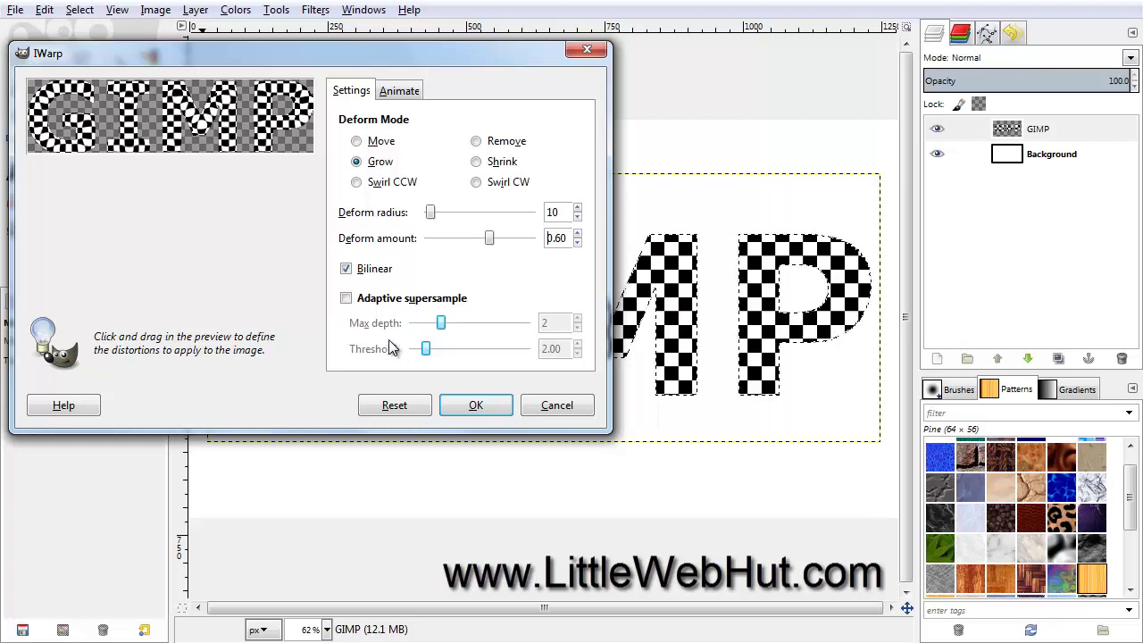
{"action": "left_click", "coordinate": [480, 408]}
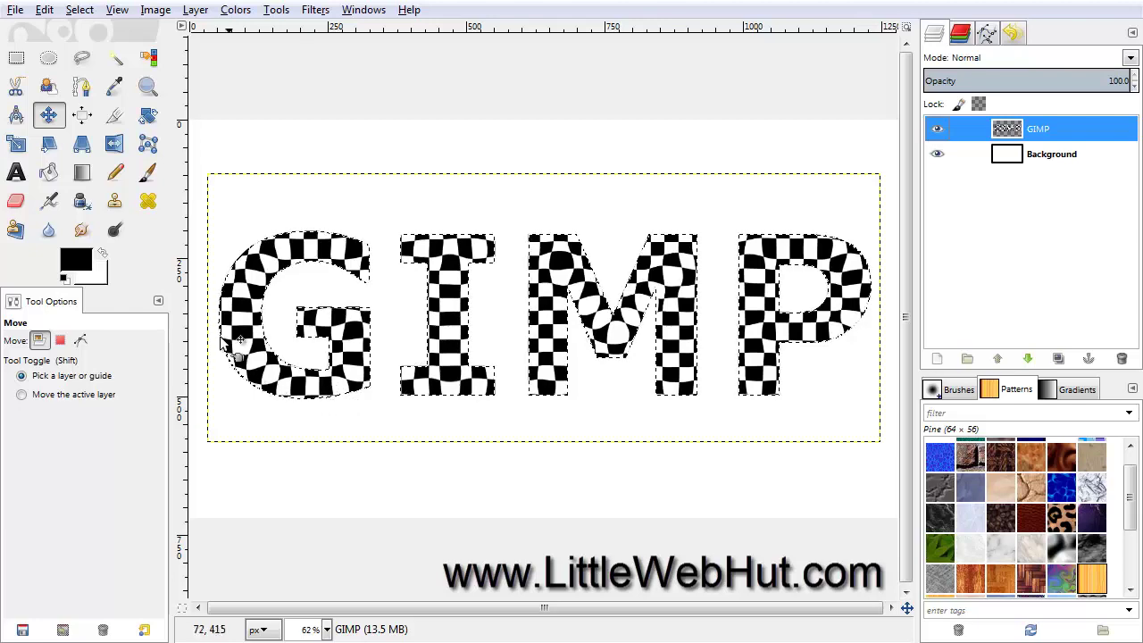
Shrink the letter selection by 10 px.
{"action": "left_click", "coordinate": [79, 9]}
{"action": "left_click", "coordinate": [103, 221]}
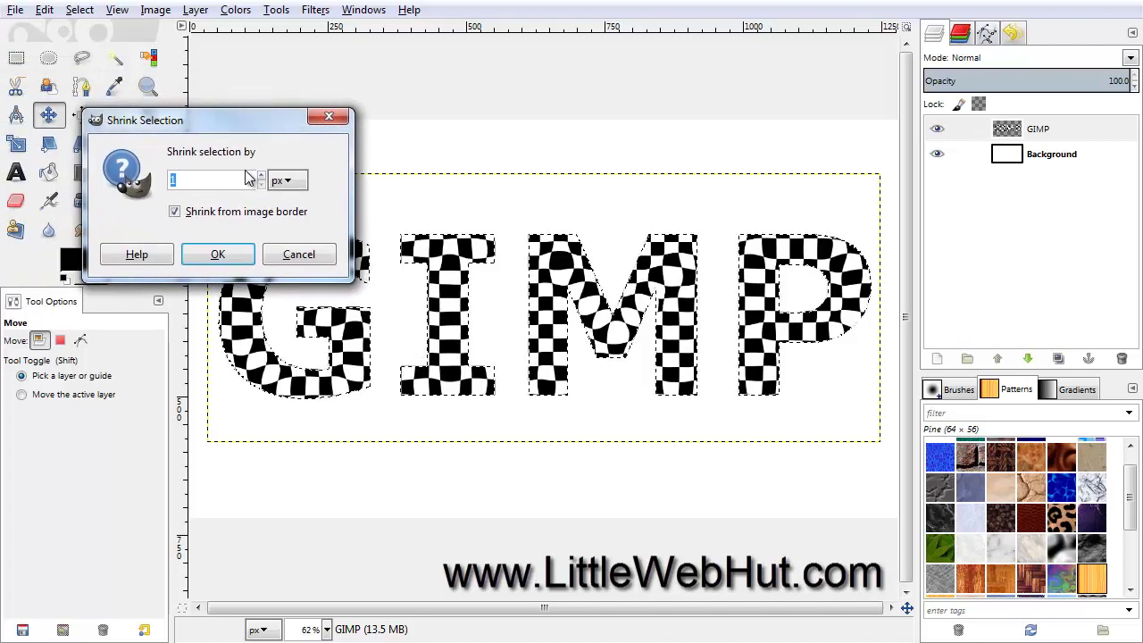
{"action": "type", "text": "0"}
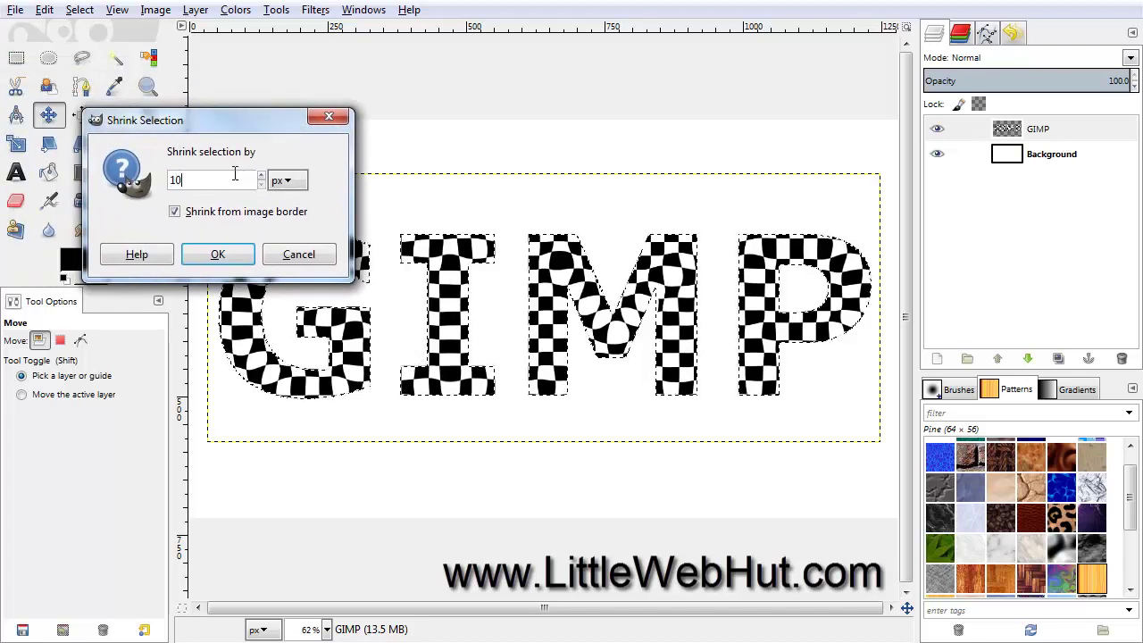
{"action": "left_click", "coordinate": [220, 256]}
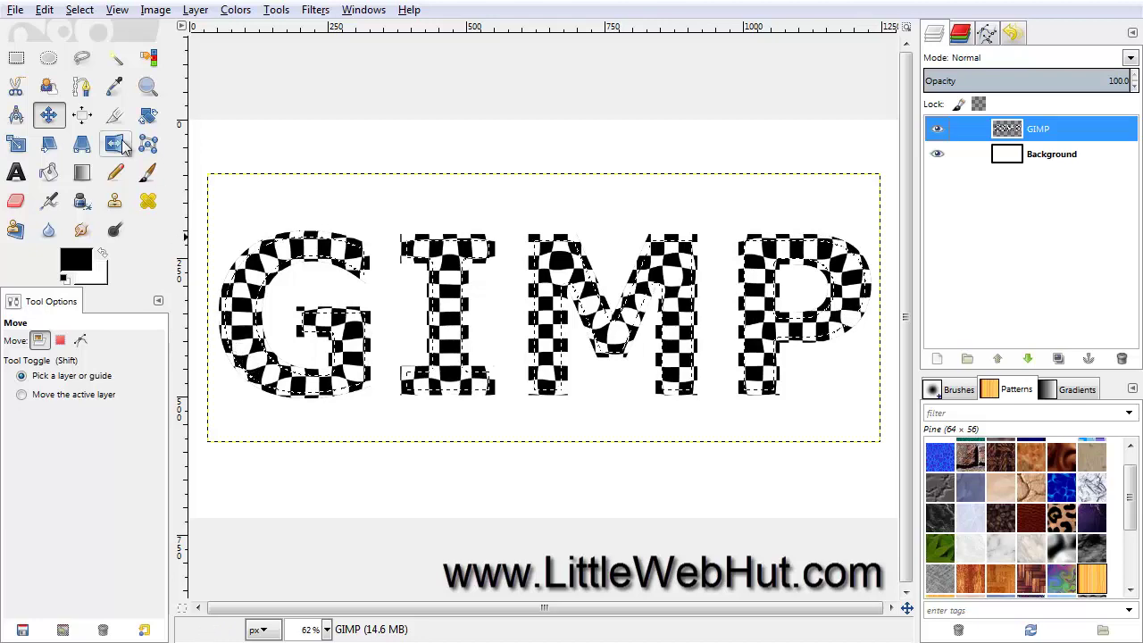
Feather the letter selection by 40 px and invert it.
{"action": "left_click", "coordinate": [85, 11]}
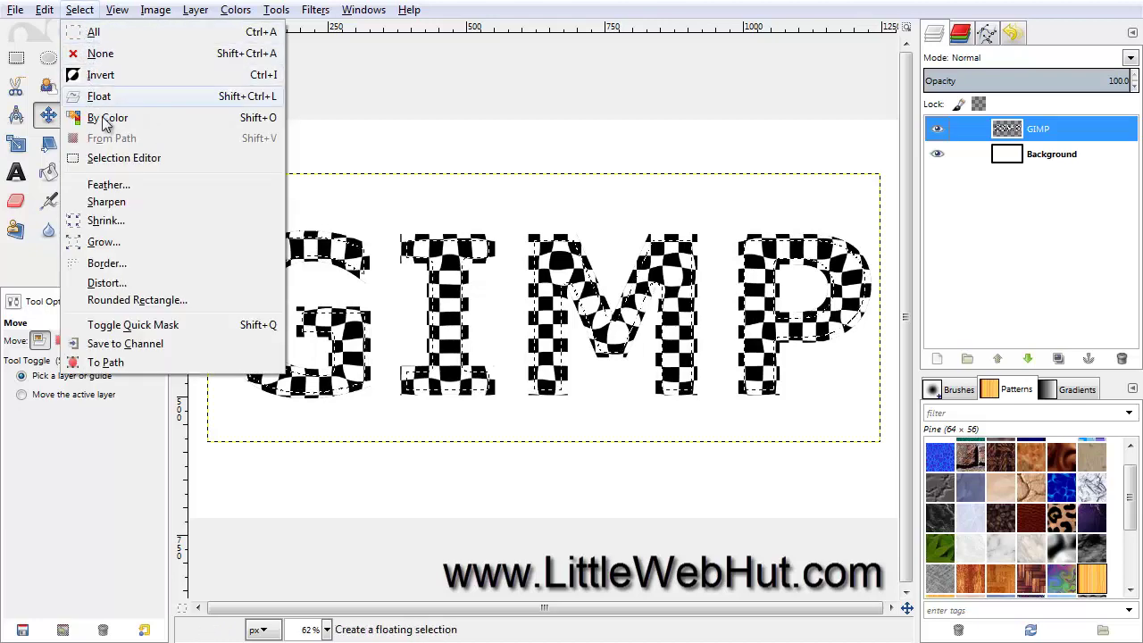
{"action": "left_click", "coordinate": [127, 187]}
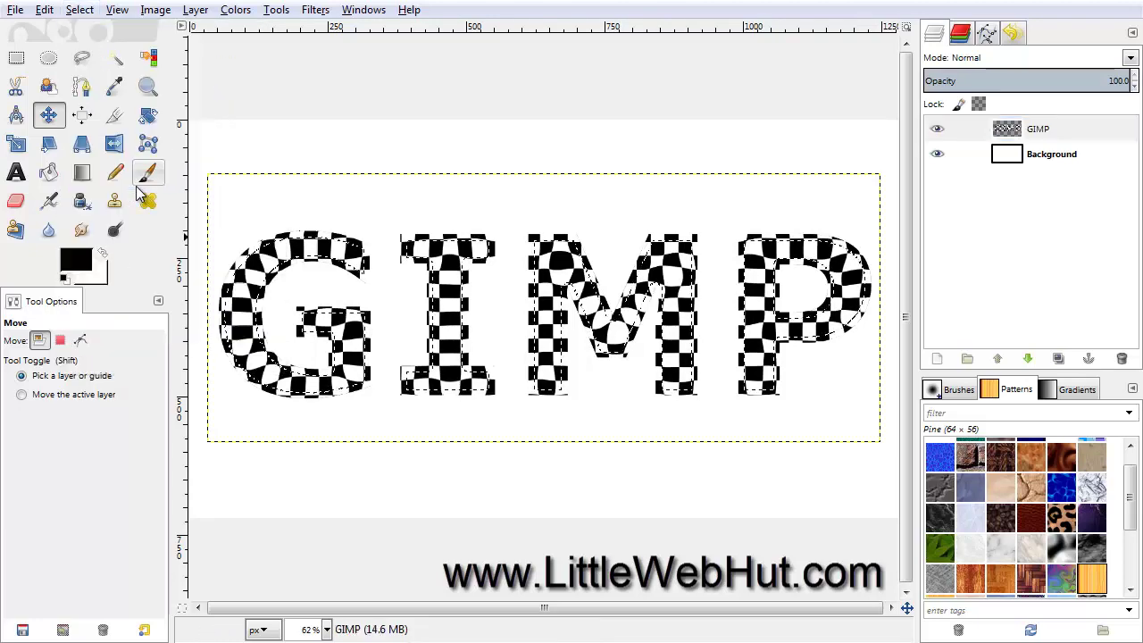
{"action": "left_click_drag", "start_coordinate": [183, 93], "coordinate": [191, 98]}
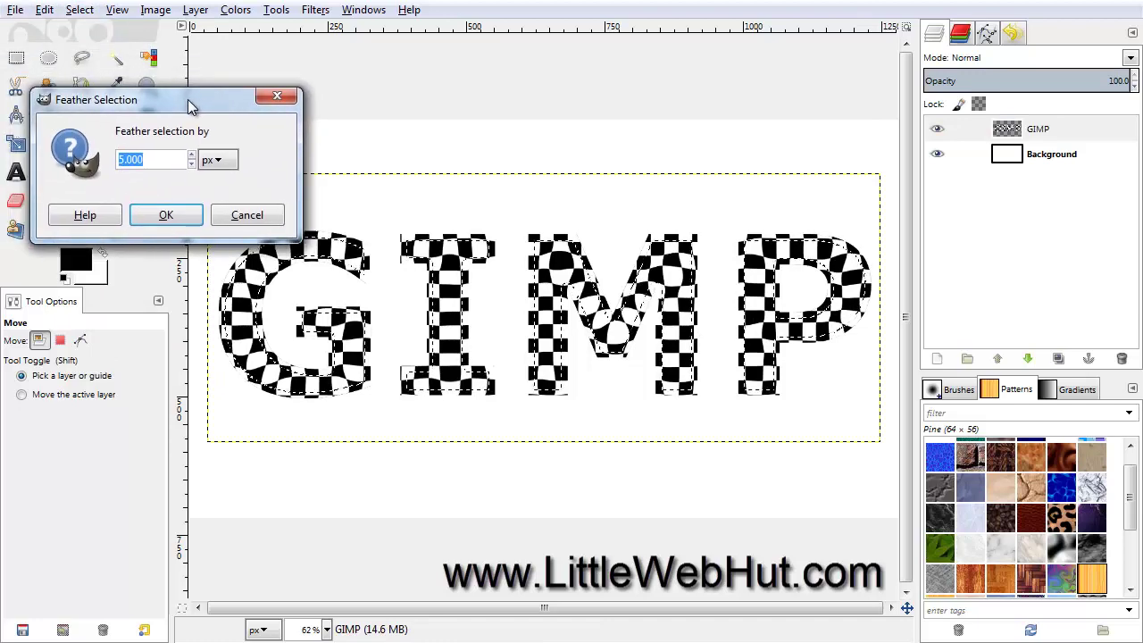
{"action": "type", "text": "40"}
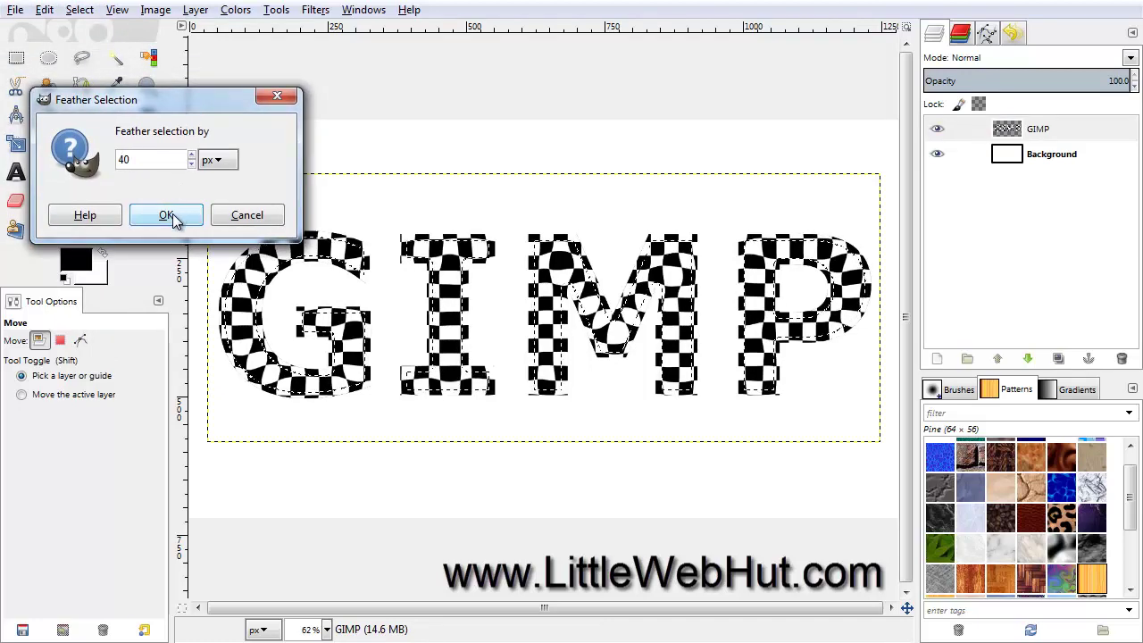
{"action": "left_click", "coordinate": [176, 214]}
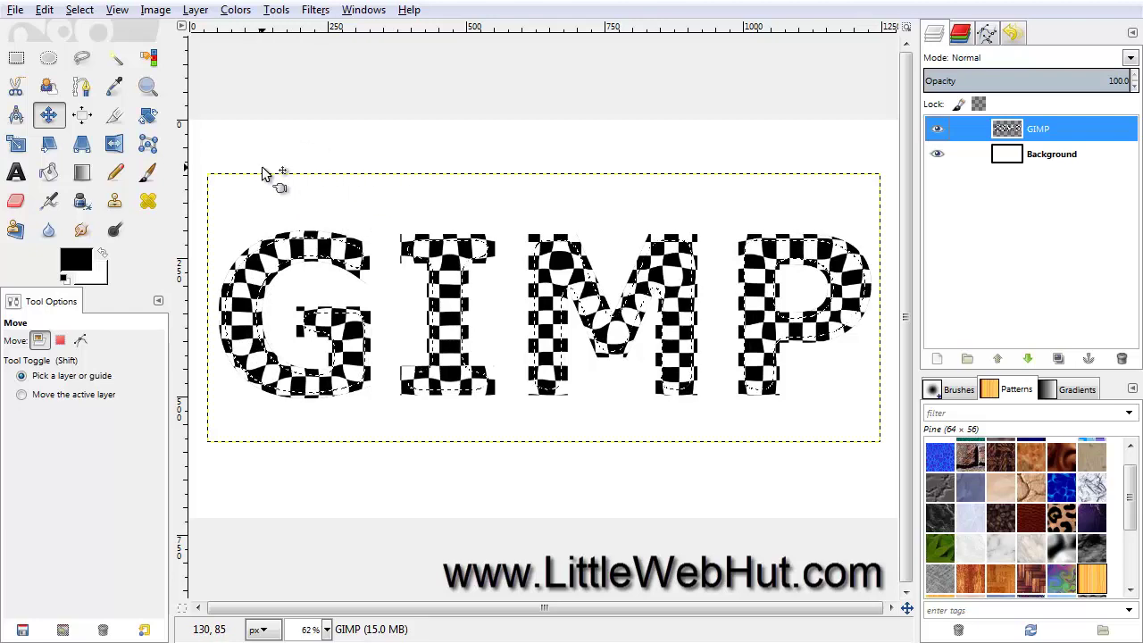
{"action": "left_click", "coordinate": [79, 11]}
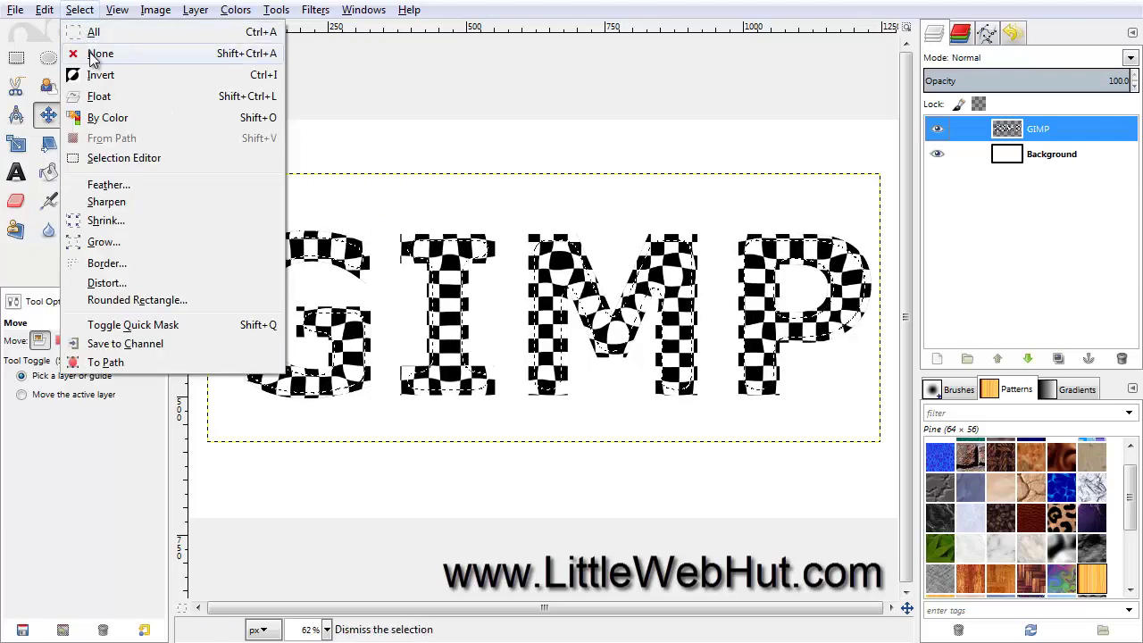
{"action": "left_click", "coordinate": [128, 76]}
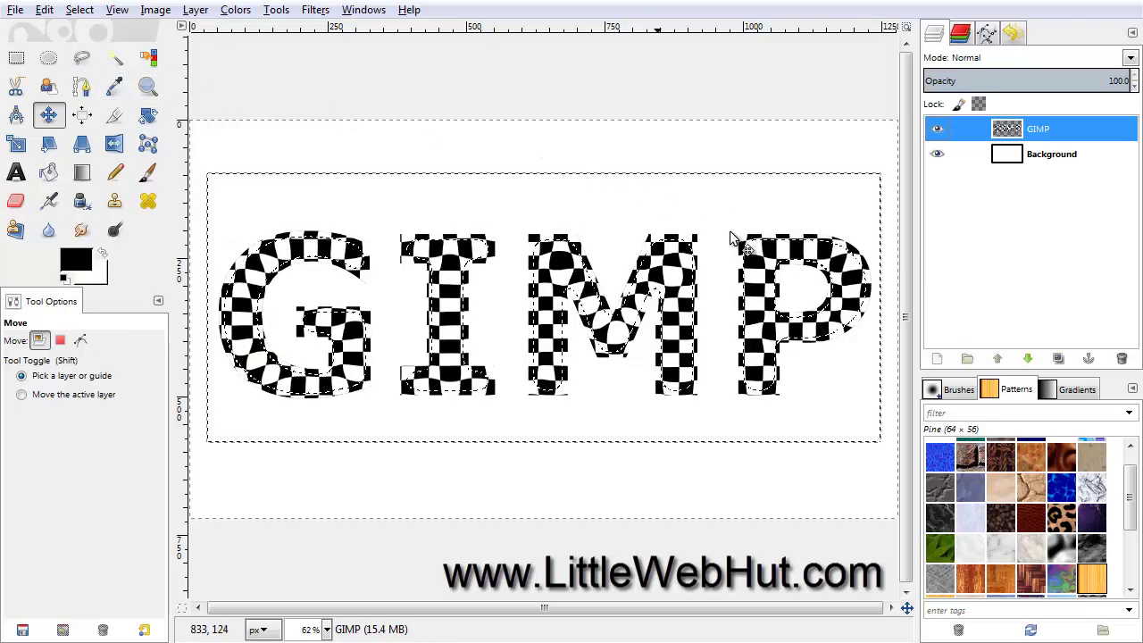
Add a 1280 × 720 px layer with Transparency fill and bucket-fill its selected area with black.
{"action": "left_click", "coordinate": [933, 349]}
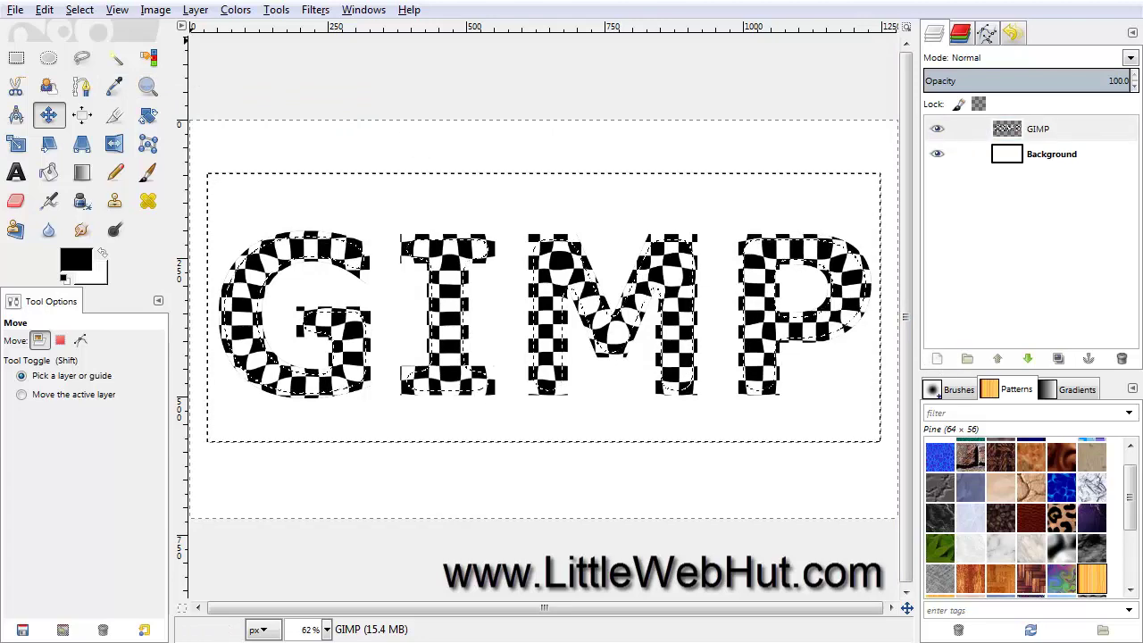
{"action": "left_click_drag", "start_coordinate": [168, 26], "coordinate": [421, 163]}
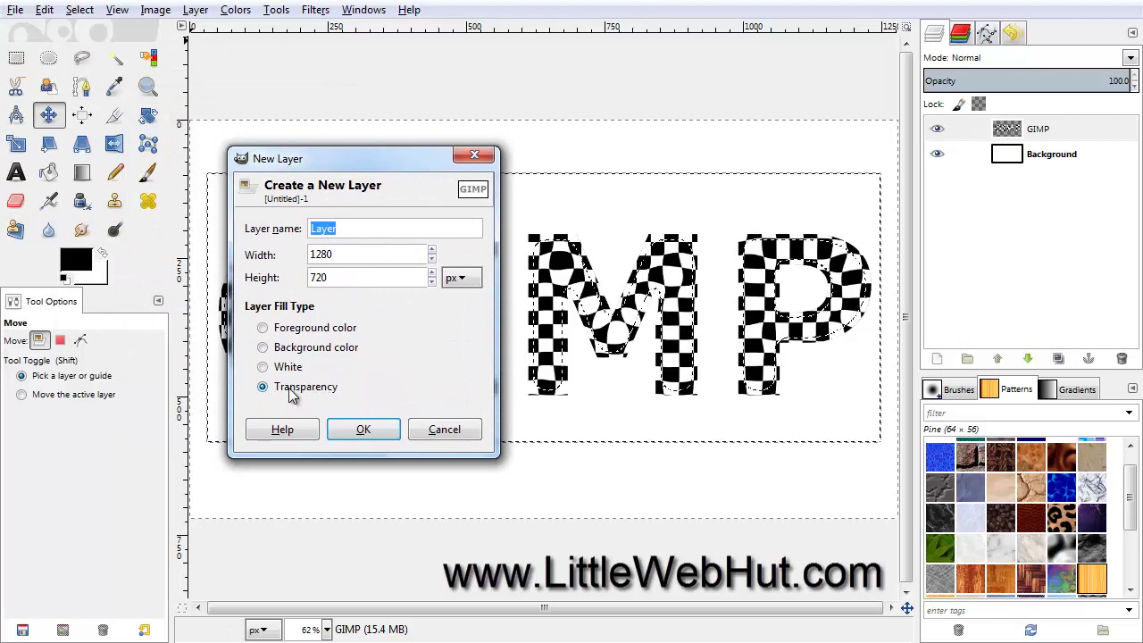
{"action": "left_click", "coordinate": [363, 430]}
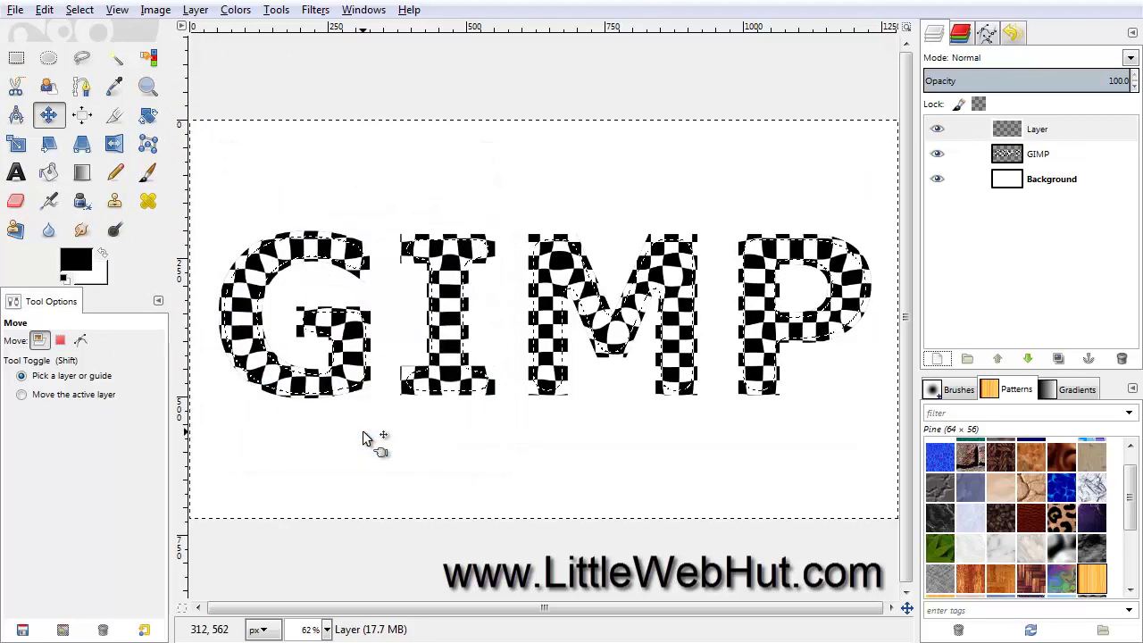
{"action": "left_click", "coordinate": [49, 174]}
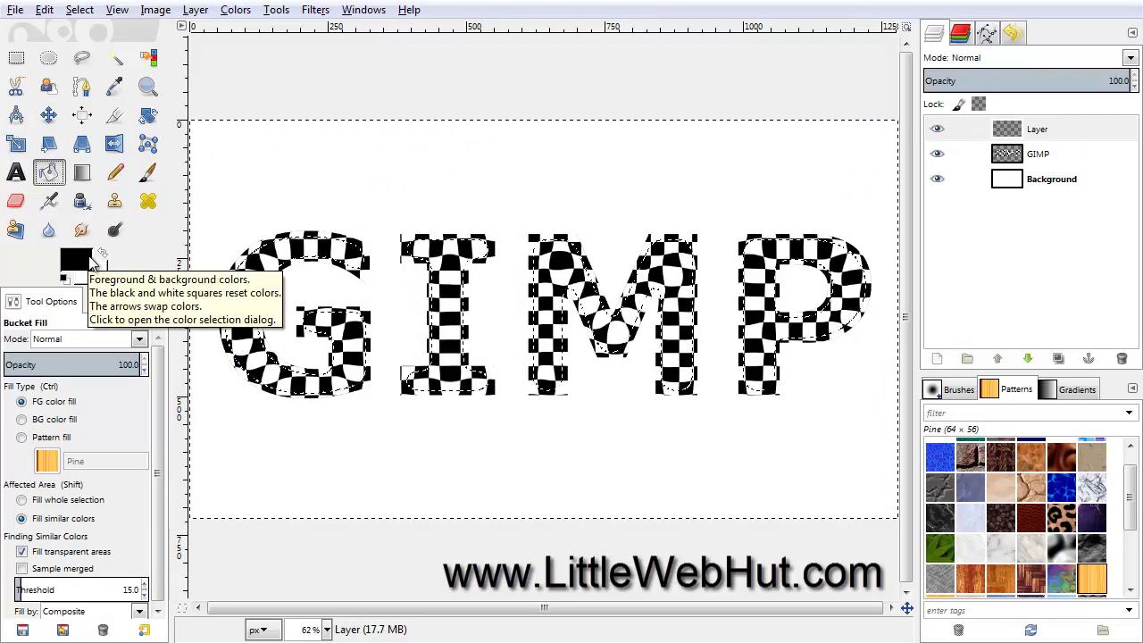
{"action": "left_click", "coordinate": [270, 193]}
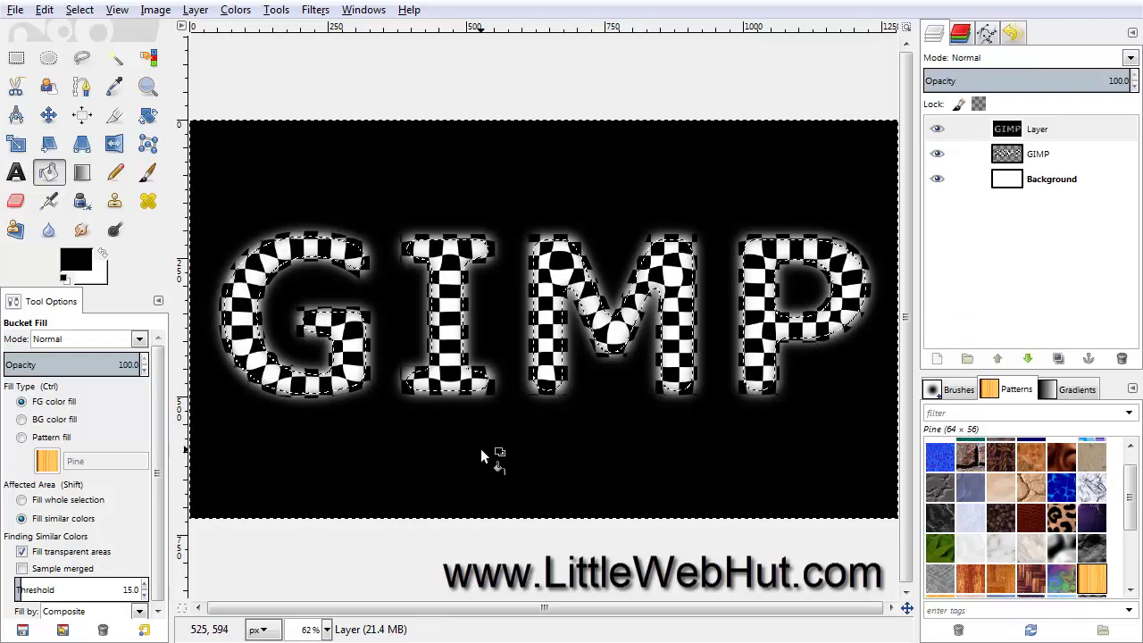
Clear the black outside the letters on the new layer, using the inverted alpha selection of the GIMP layer.
{"action": "right_click", "coordinate": [981, 156]}
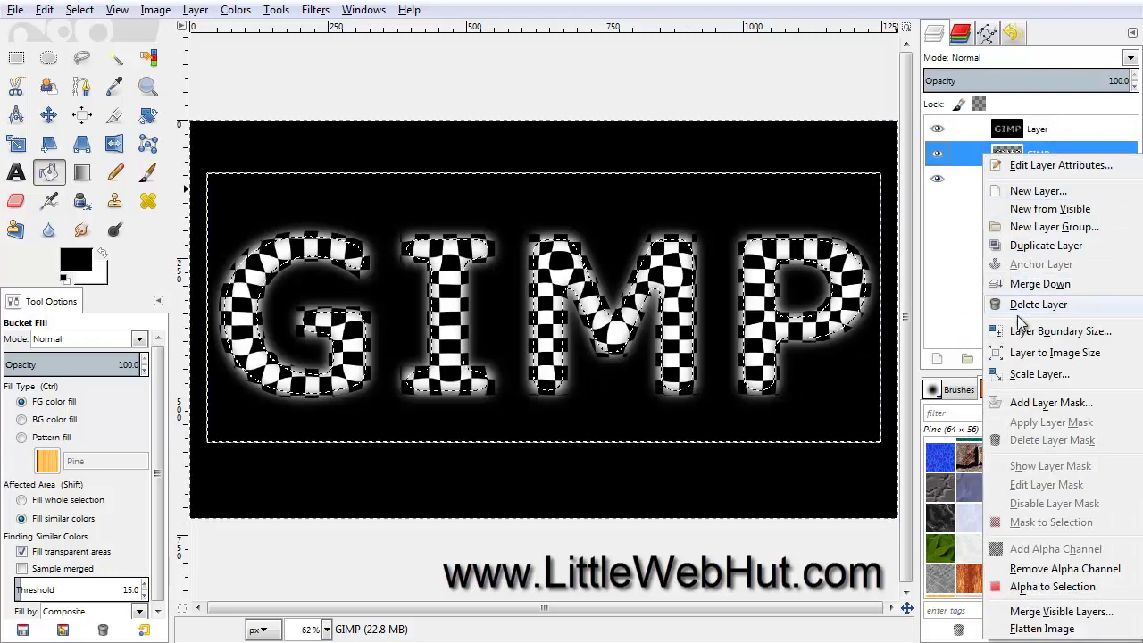
{"action": "left_click", "coordinate": [1084, 589]}
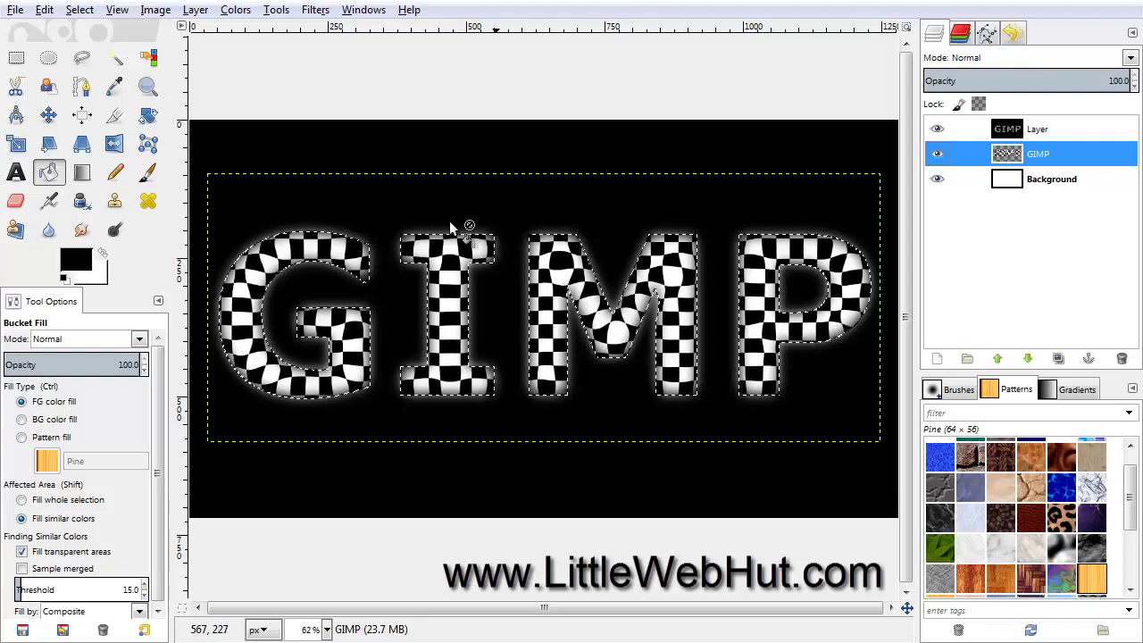
{"action": "left_click", "coordinate": [80, 10]}
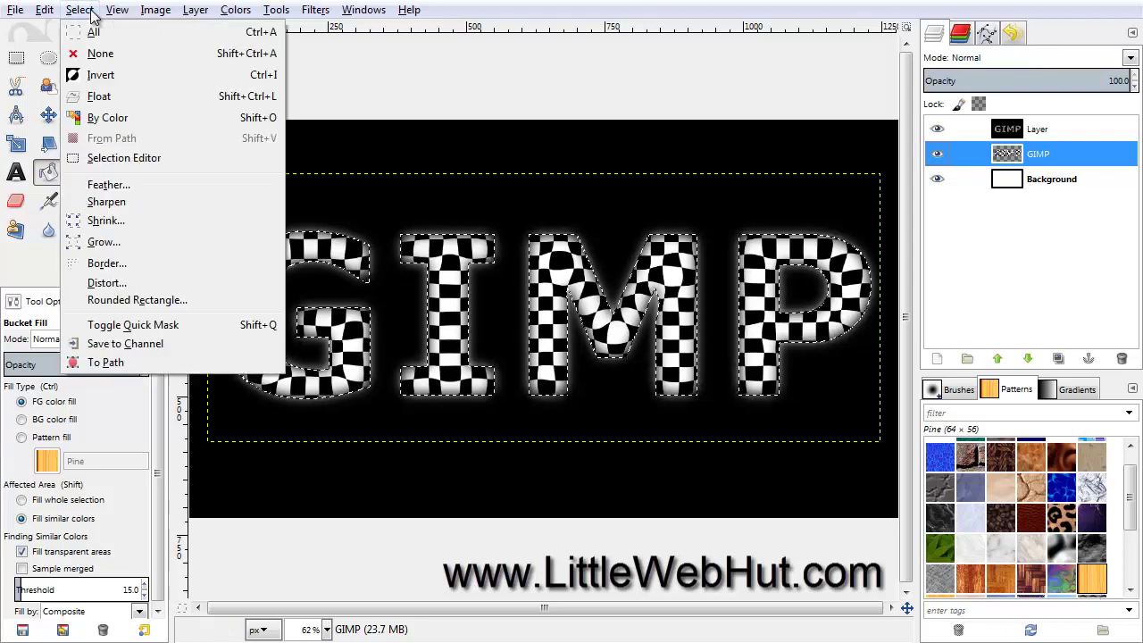
{"action": "left_click", "coordinate": [123, 78]}
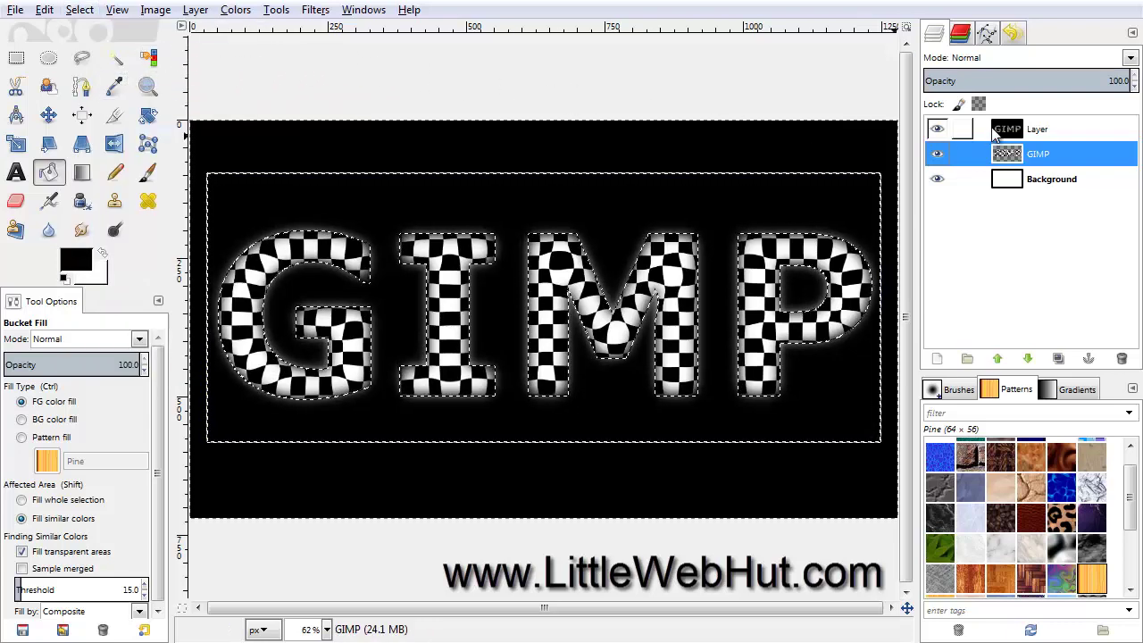
{"action": "left_click", "coordinate": [986, 132]}
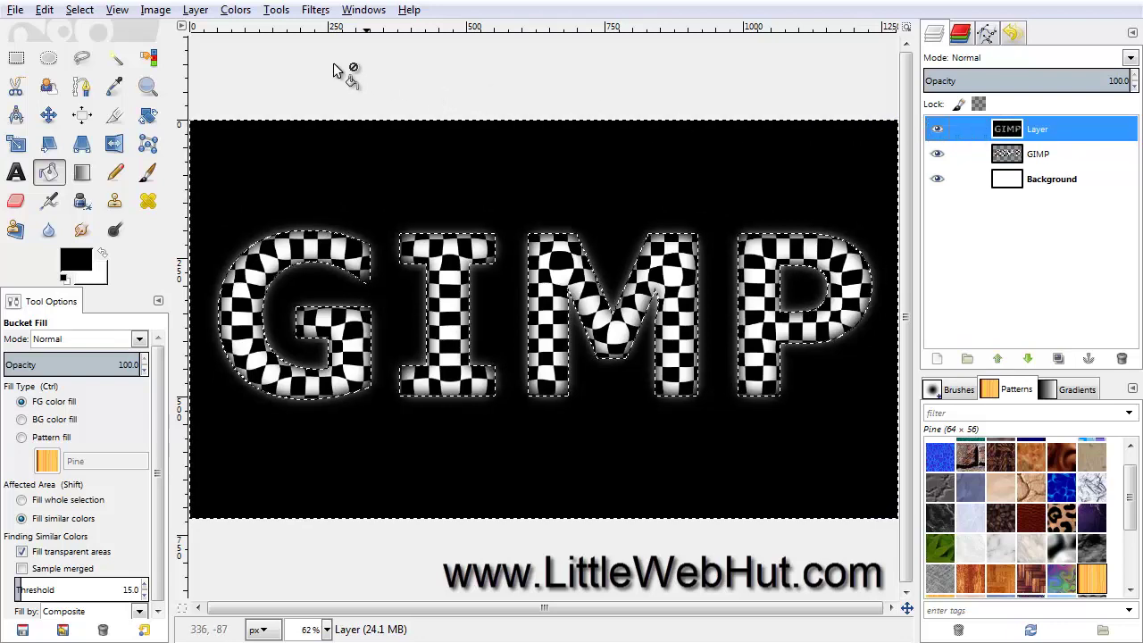
{"action": "left_click", "coordinate": [46, 11]}
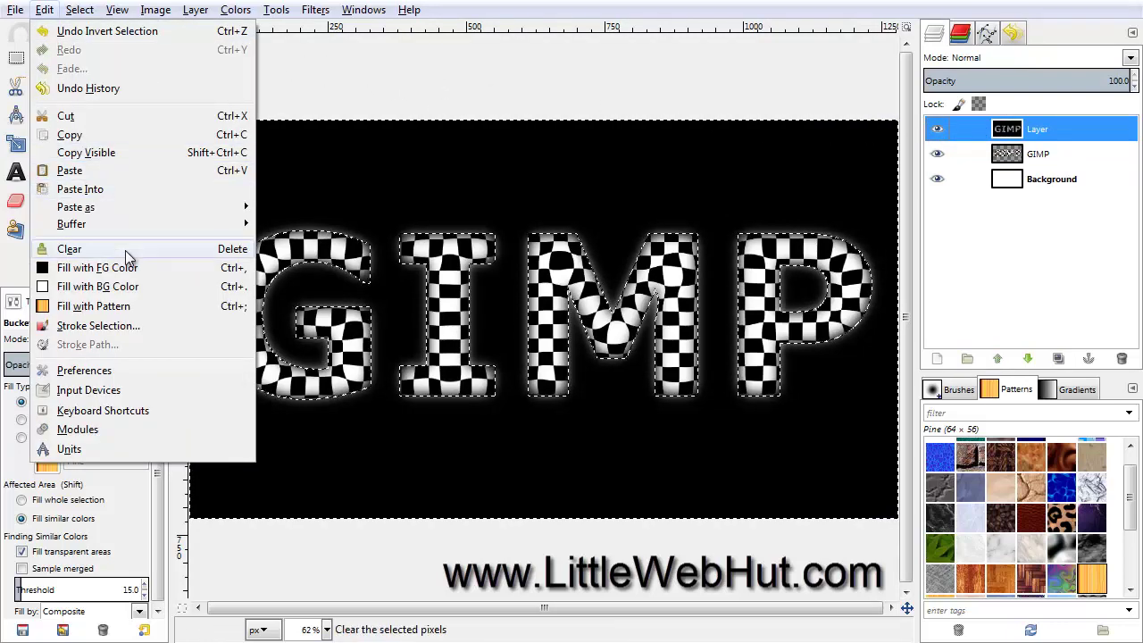
{"action": "left_click", "coordinate": [106, 248]}
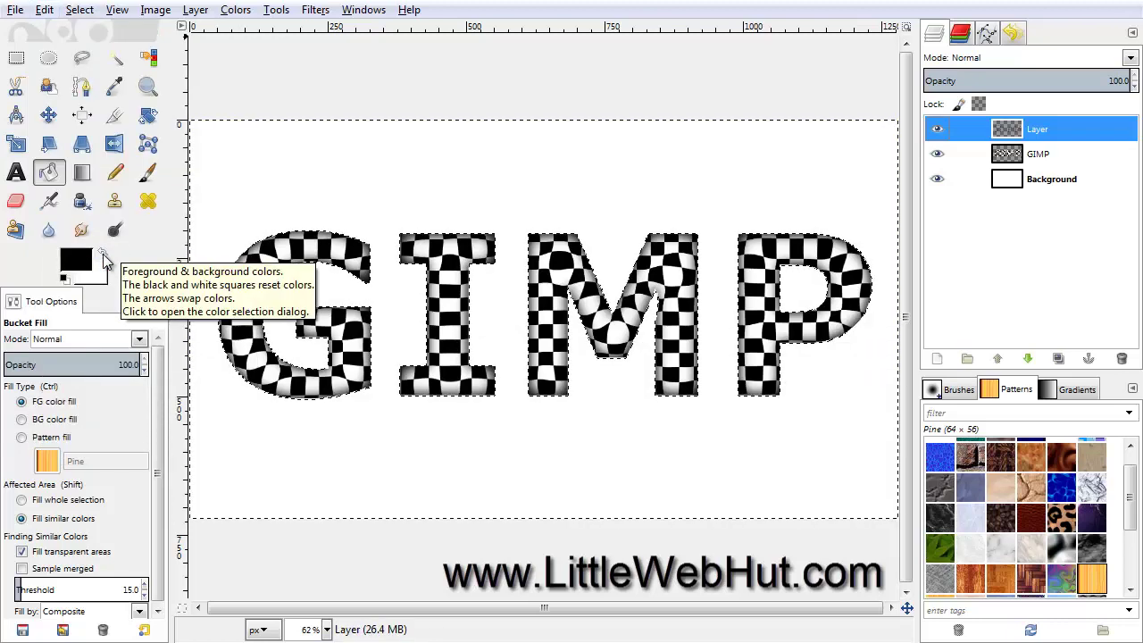
Remove the selection and merge the black shading layer down into the GIMP layer.
{"action": "left_click", "coordinate": [82, 10]}
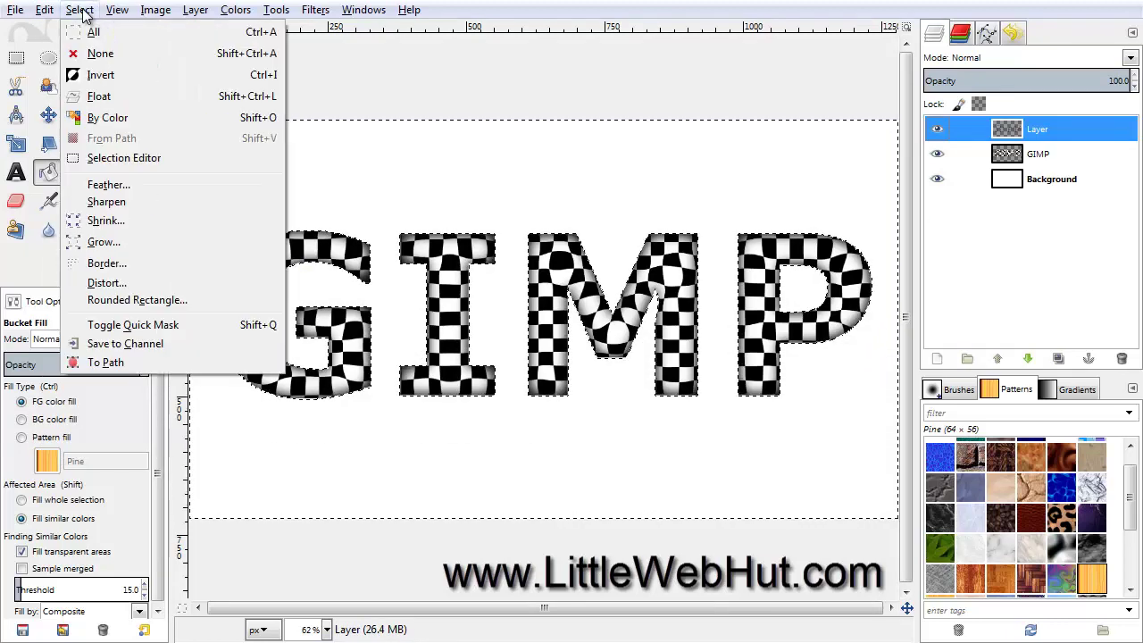
{"action": "left_click", "coordinate": [128, 55]}
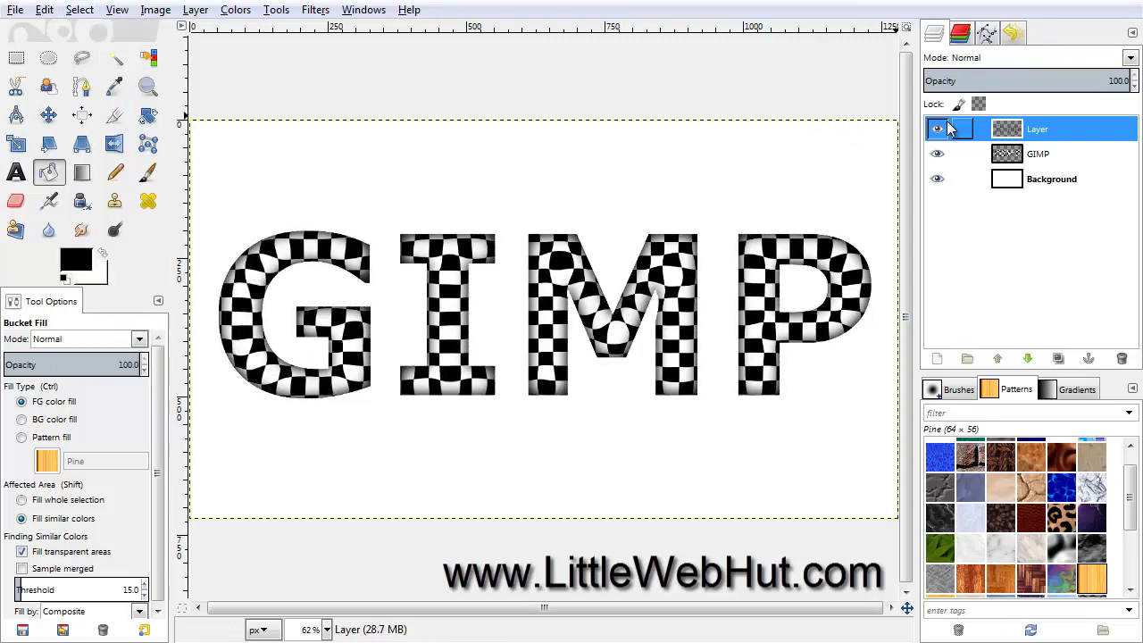
{"action": "right_click", "coordinate": [984, 133]}
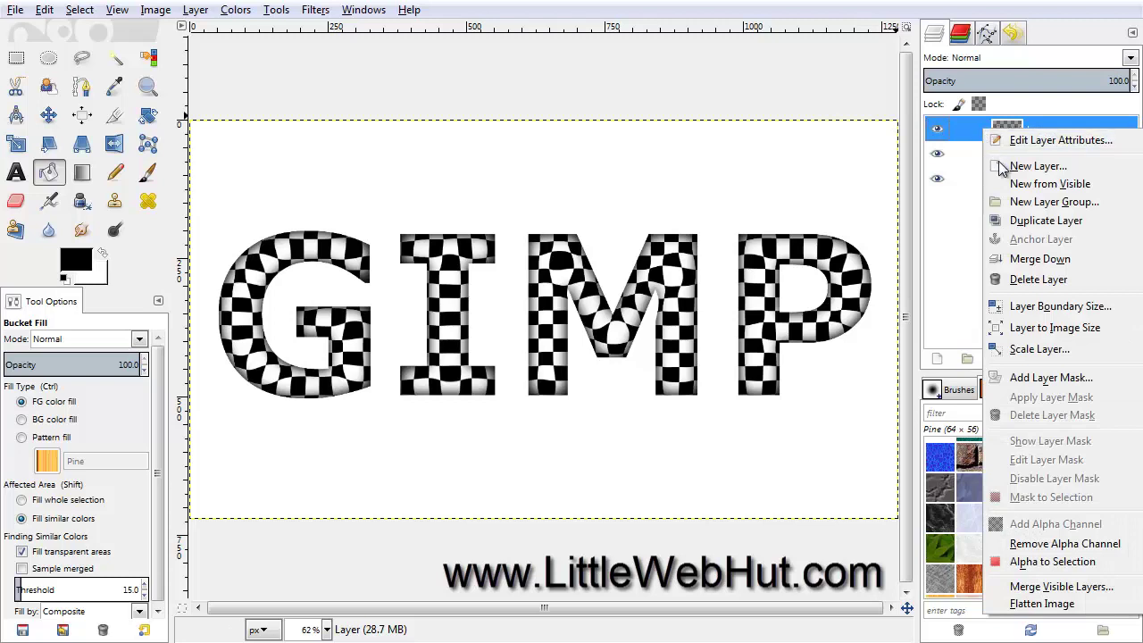
{"action": "left_click", "coordinate": [1041, 259]}
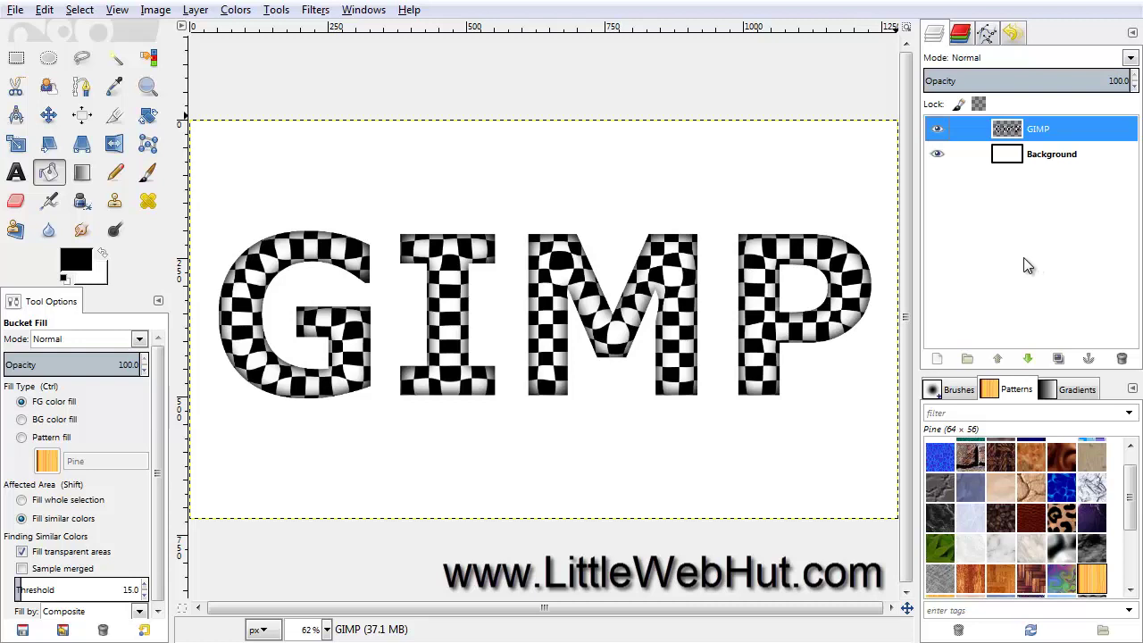
Start Lighting Effects on the GIMP layer and place the light source above the letters, between the I and the M.
{"action": "left_click", "coordinate": [316, 10]}
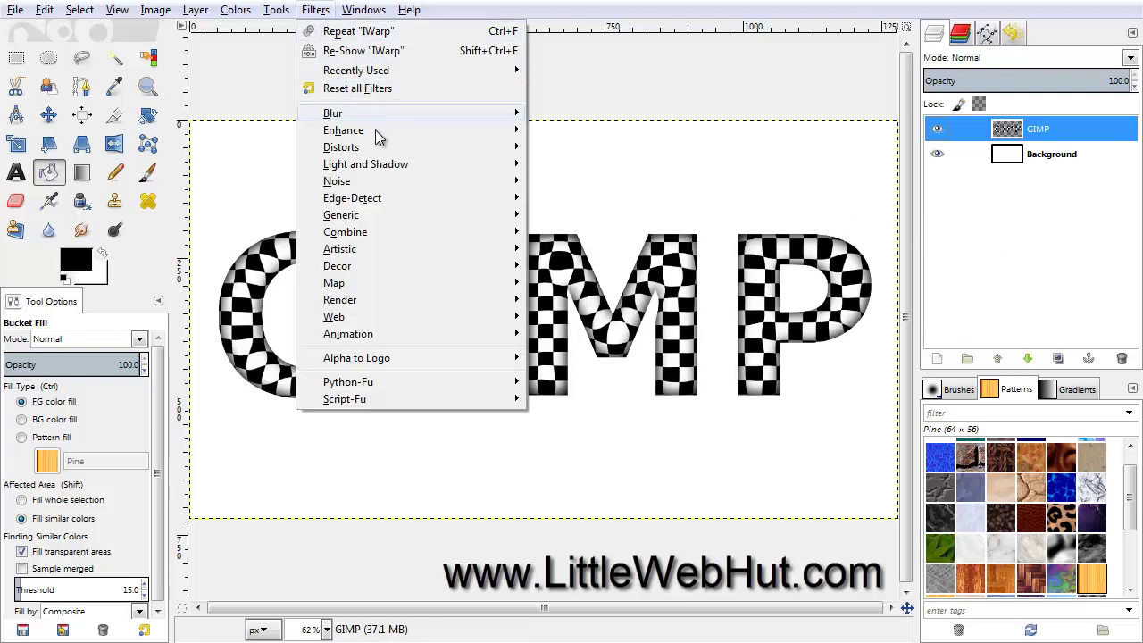
{"action": "mouse_move", "coordinate": [491, 166]}
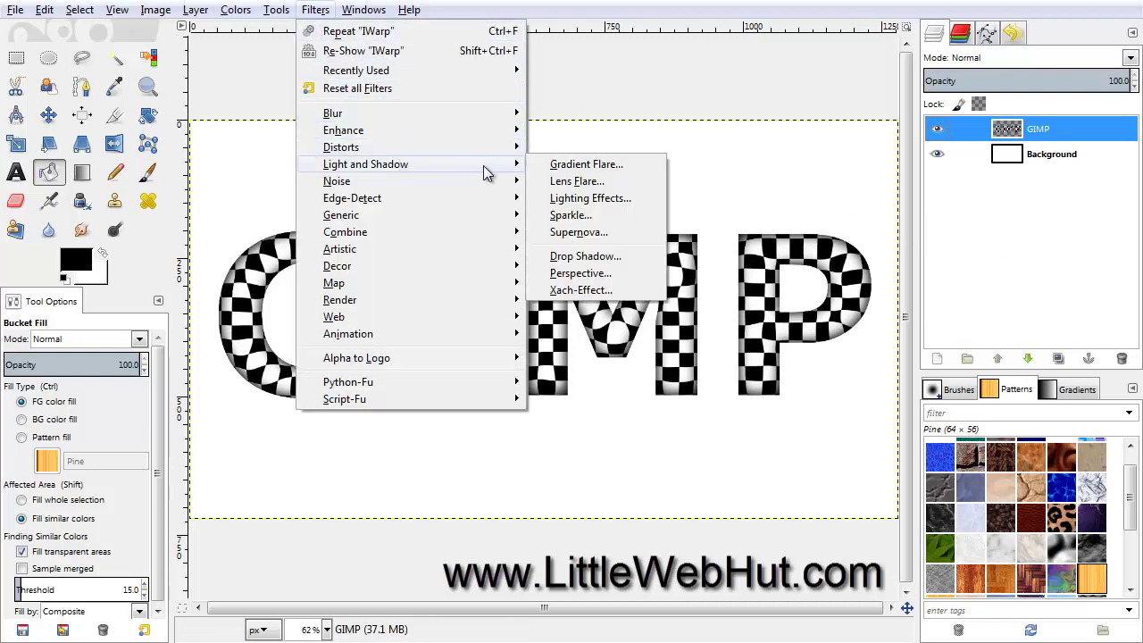
{"action": "left_click", "coordinate": [632, 198]}
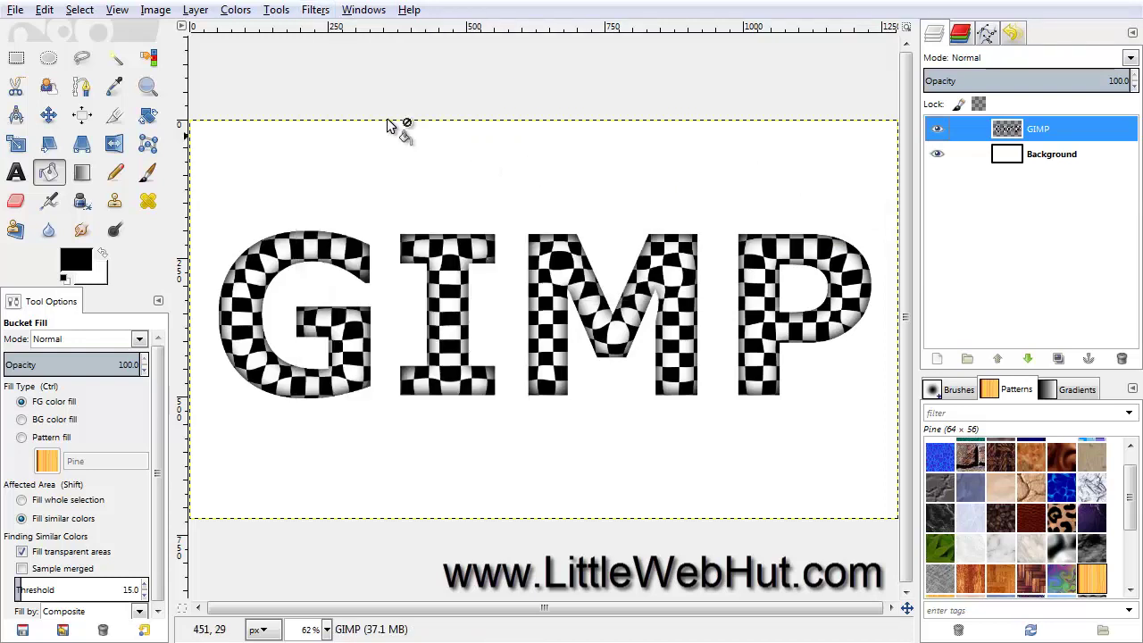
{"action": "left_click_drag", "start_coordinate": [298, 13], "coordinate": [416, 54]}
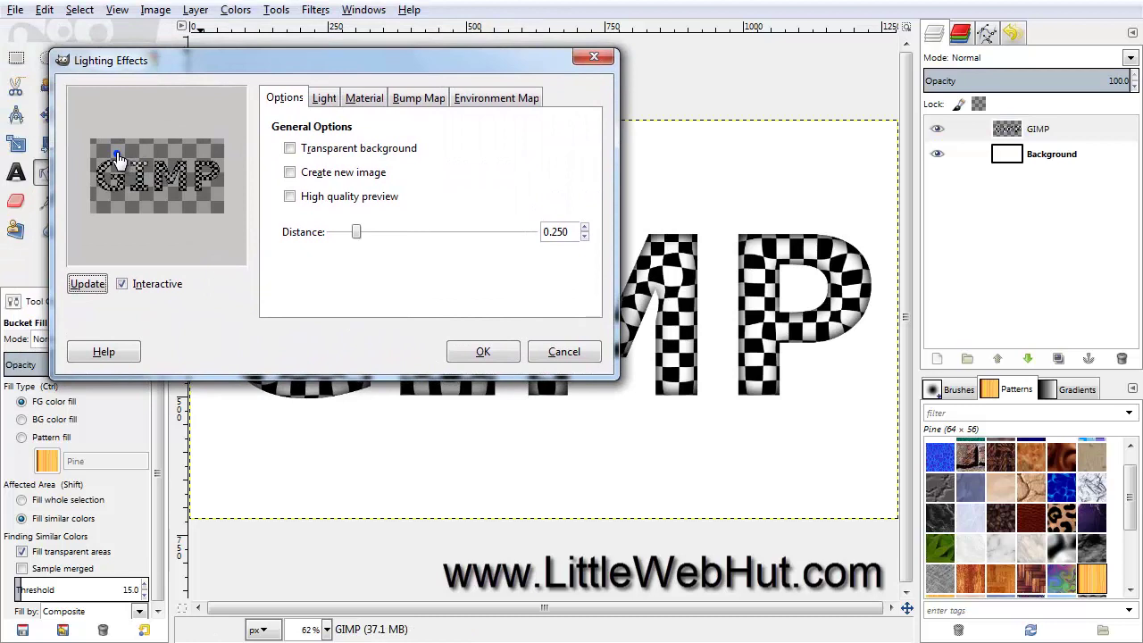
{"action": "left_click_drag", "start_coordinate": [117, 158], "coordinate": [152, 159]}
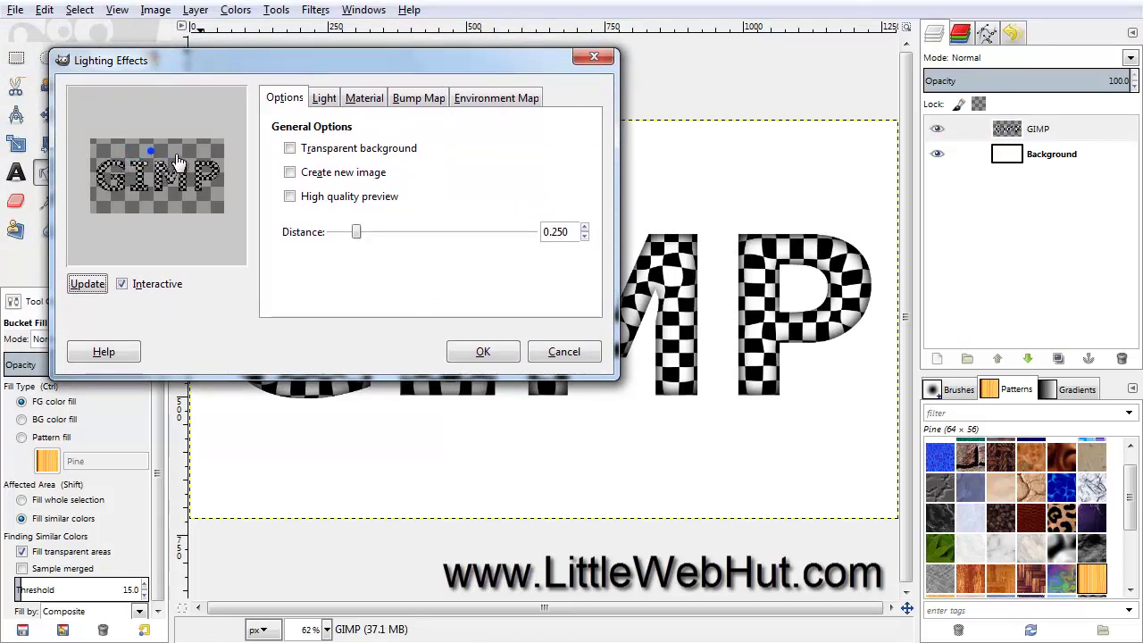
Enable bump mapping for the lighting effect with the GIMP layer (Untitled-1/GIMP-8) as the bumpmap image.
{"action": "left_click", "coordinate": [404, 101]}
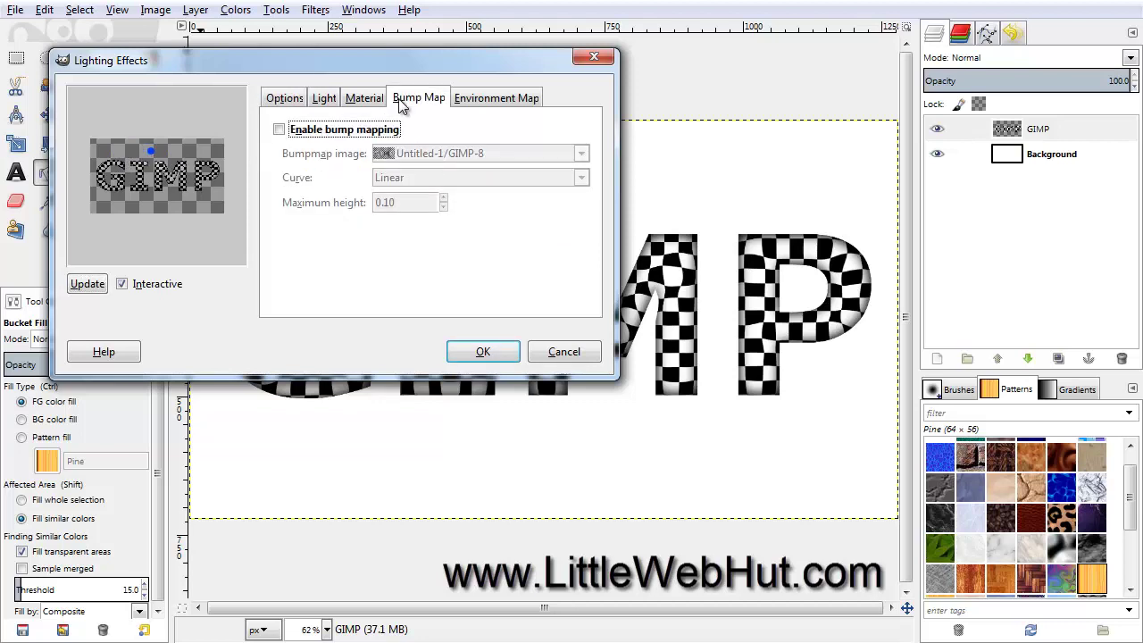
{"action": "left_click", "coordinate": [279, 130]}
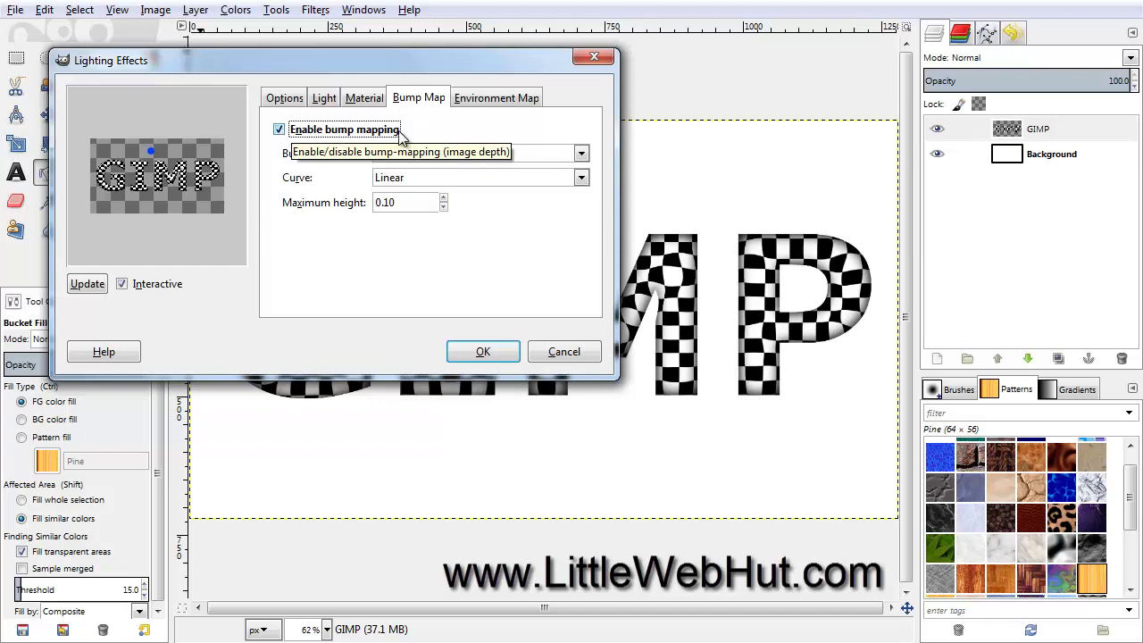
{"action": "left_click", "coordinate": [580, 155]}
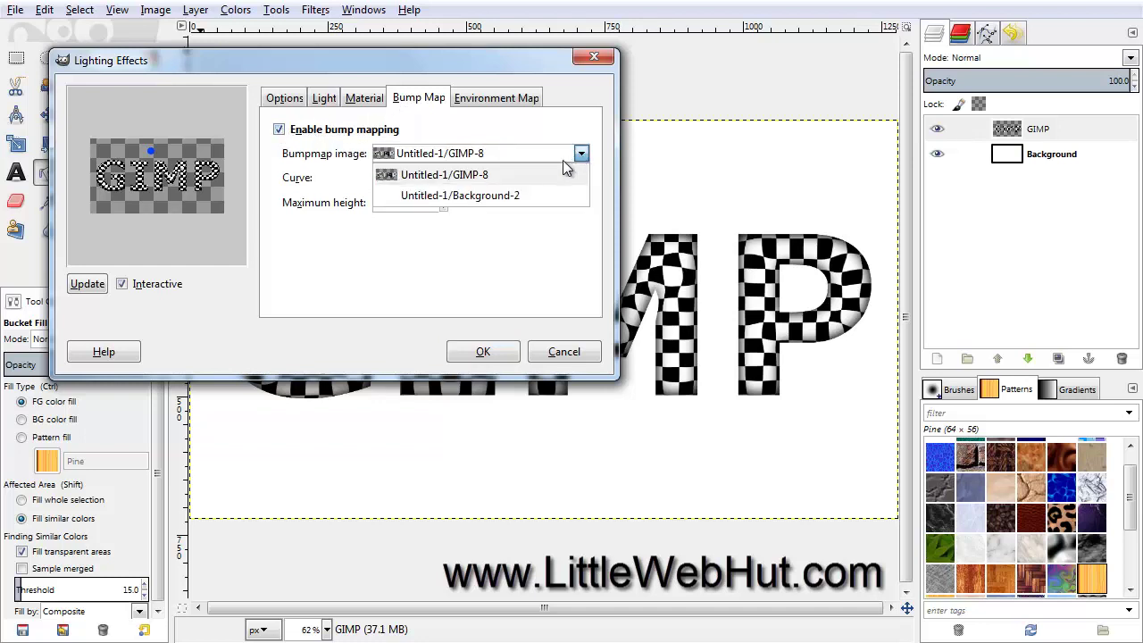
{"action": "left_click", "coordinate": [491, 175]}
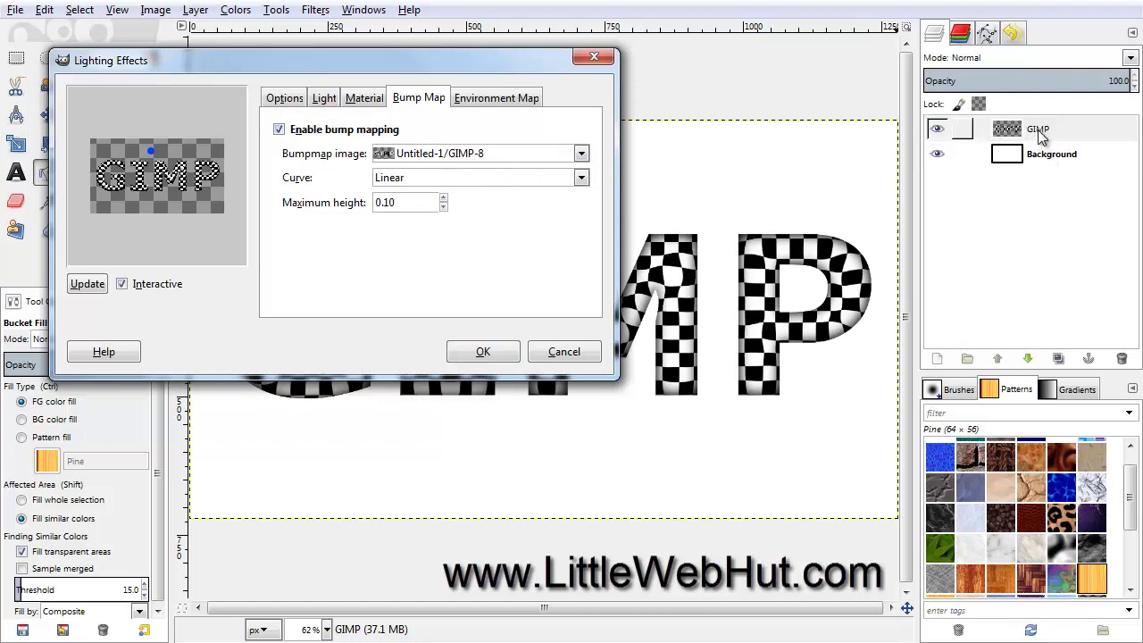
{"action": "left_click", "coordinate": [580, 153]}
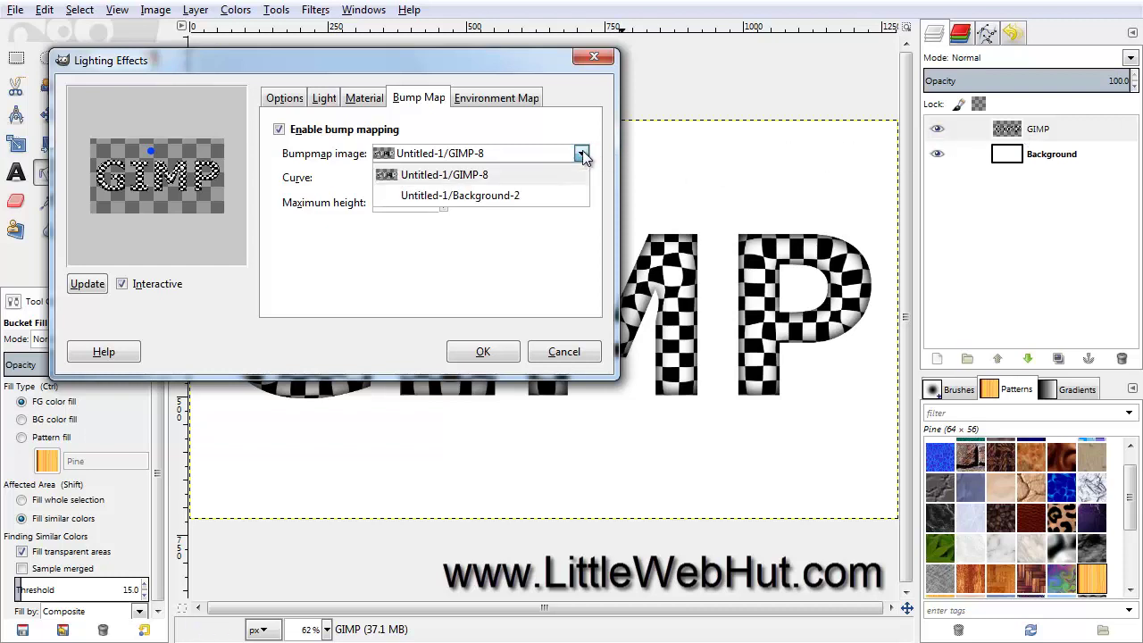
{"action": "left_click", "coordinate": [480, 176]}
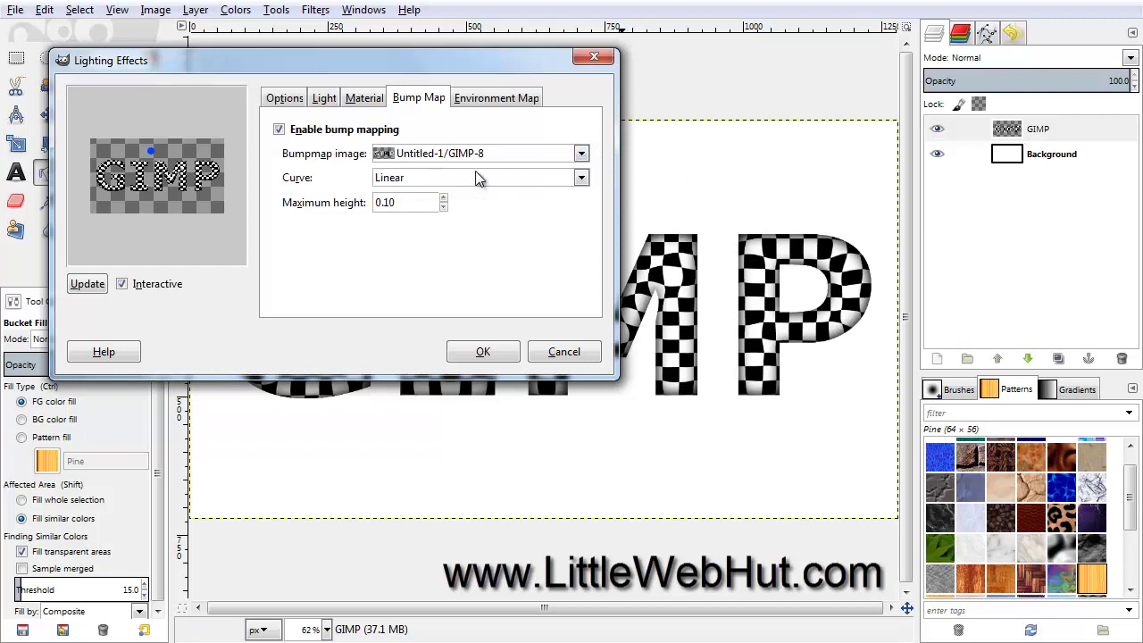
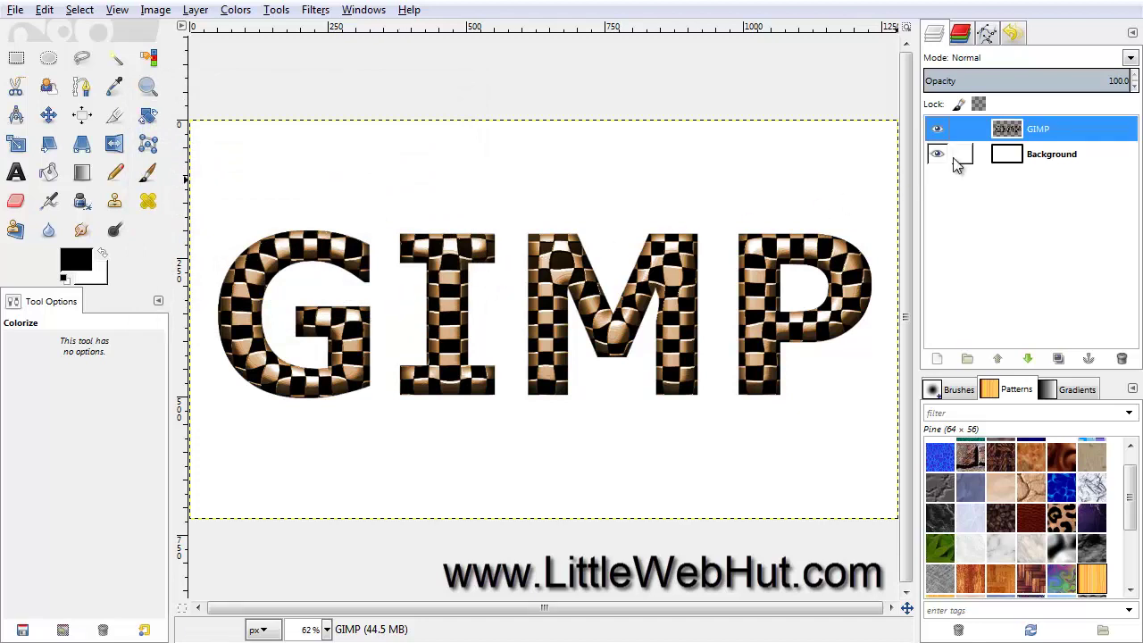
Select the letter shapes from the GIMP layer's alpha and grow the selection by 5 px.
{"action": "right_click", "coordinate": [989, 134]}
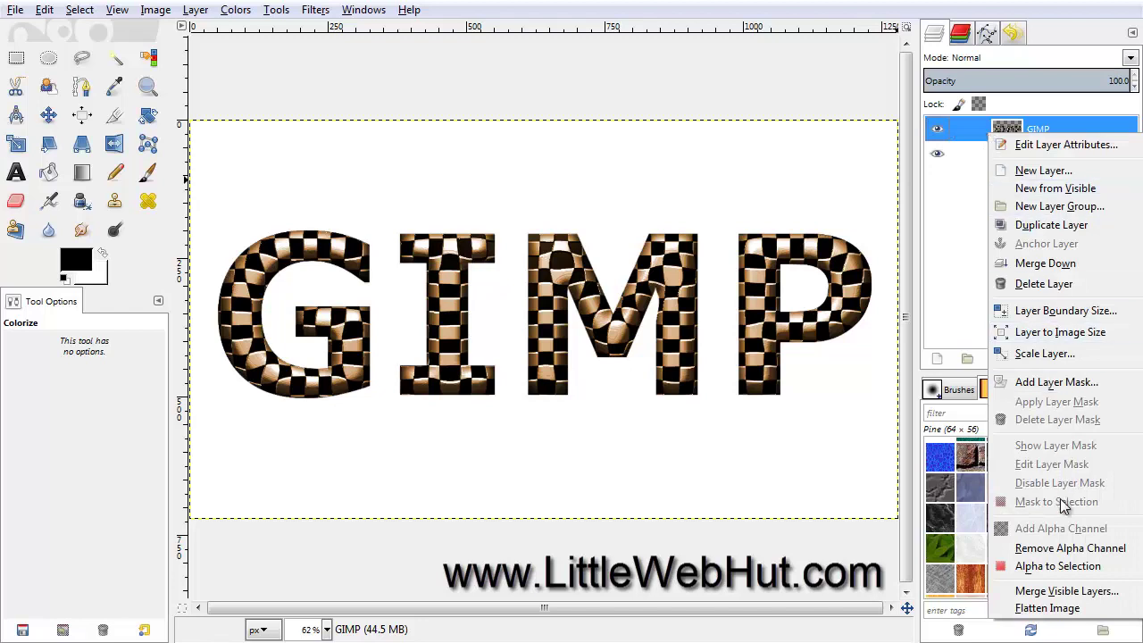
{"action": "left_click", "coordinate": [1071, 568]}
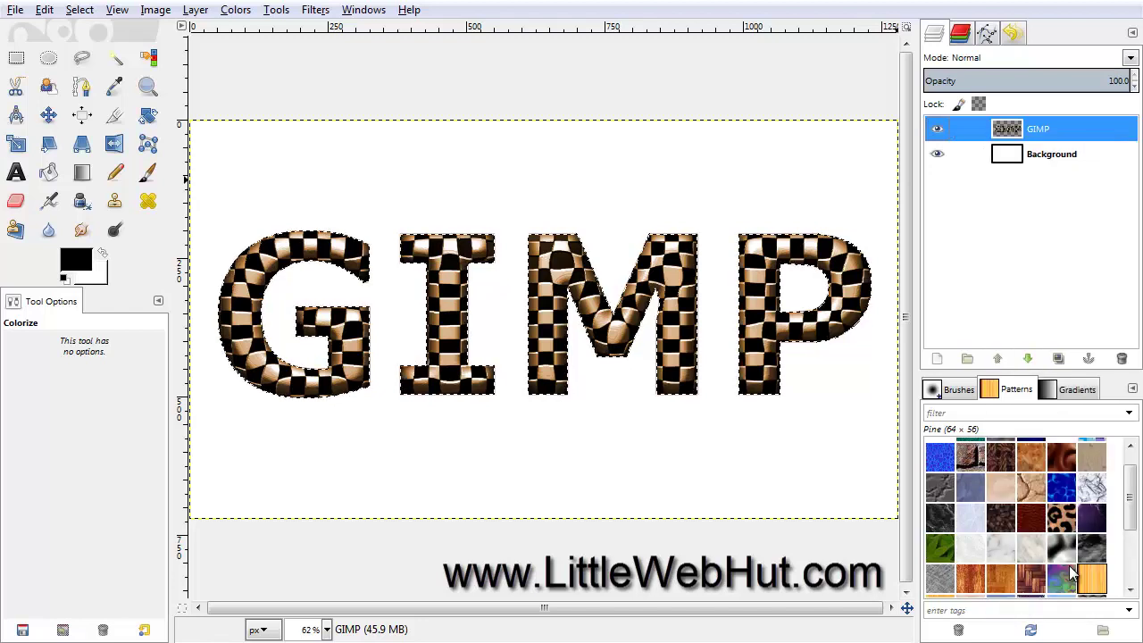
{"action": "left_click", "coordinate": [80, 10]}
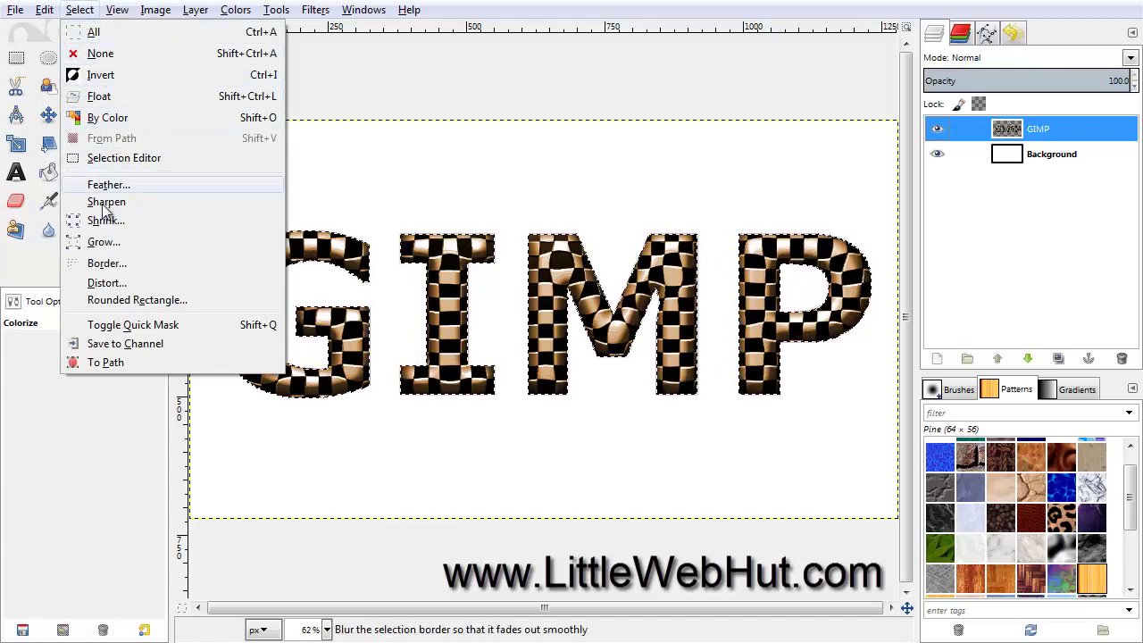
{"action": "left_click", "coordinate": [141, 247]}
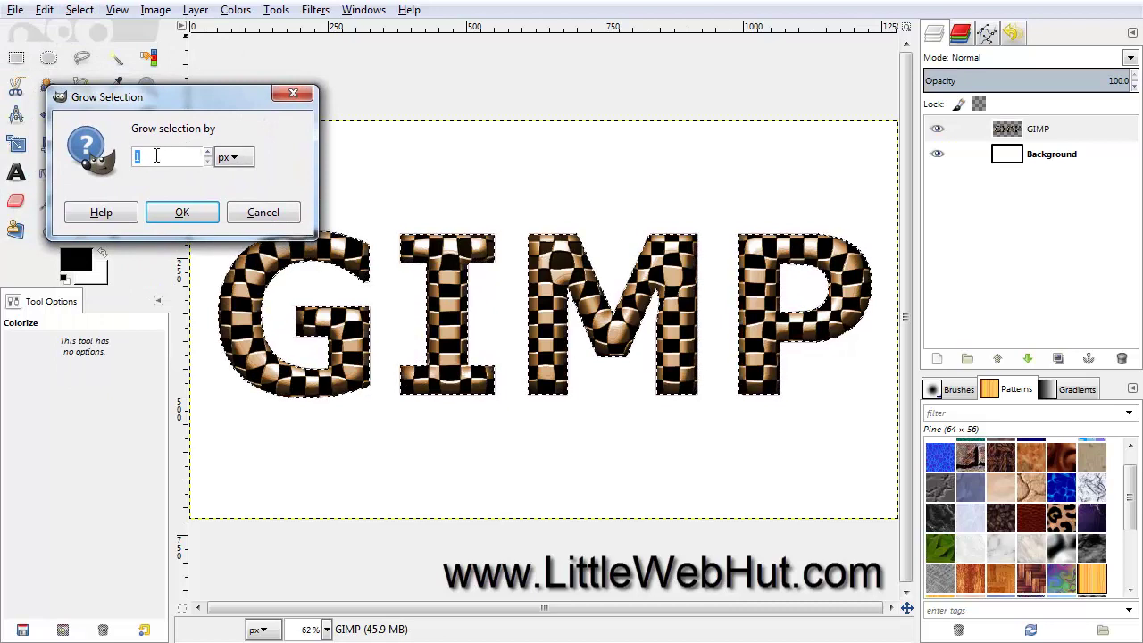
{"action": "type", "text": "5"}
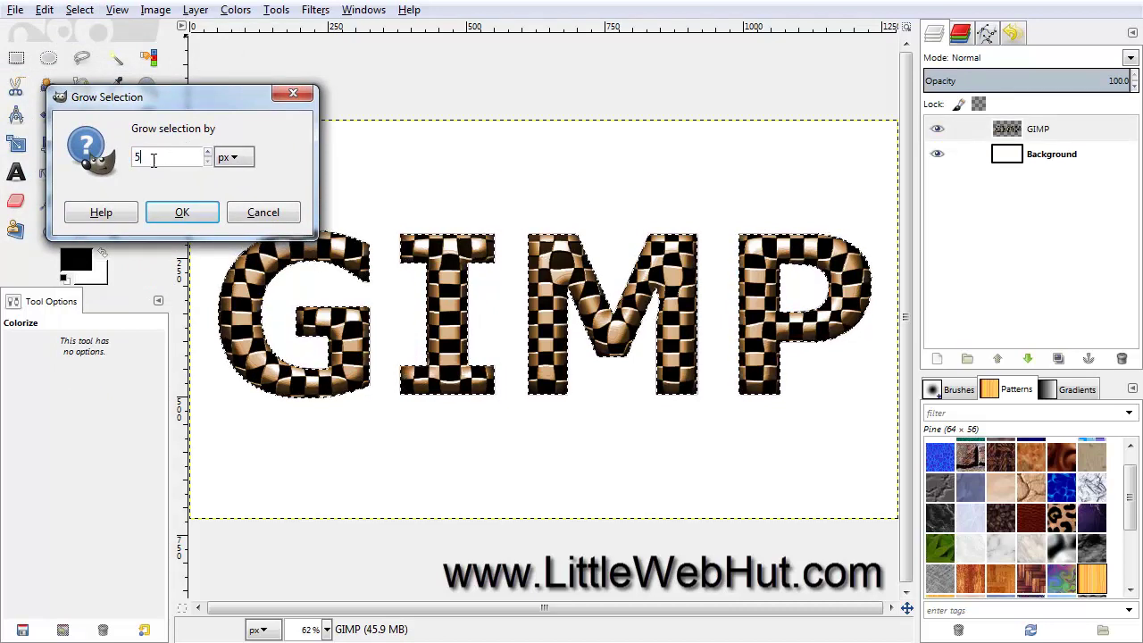
{"action": "left_click", "coordinate": [183, 213]}
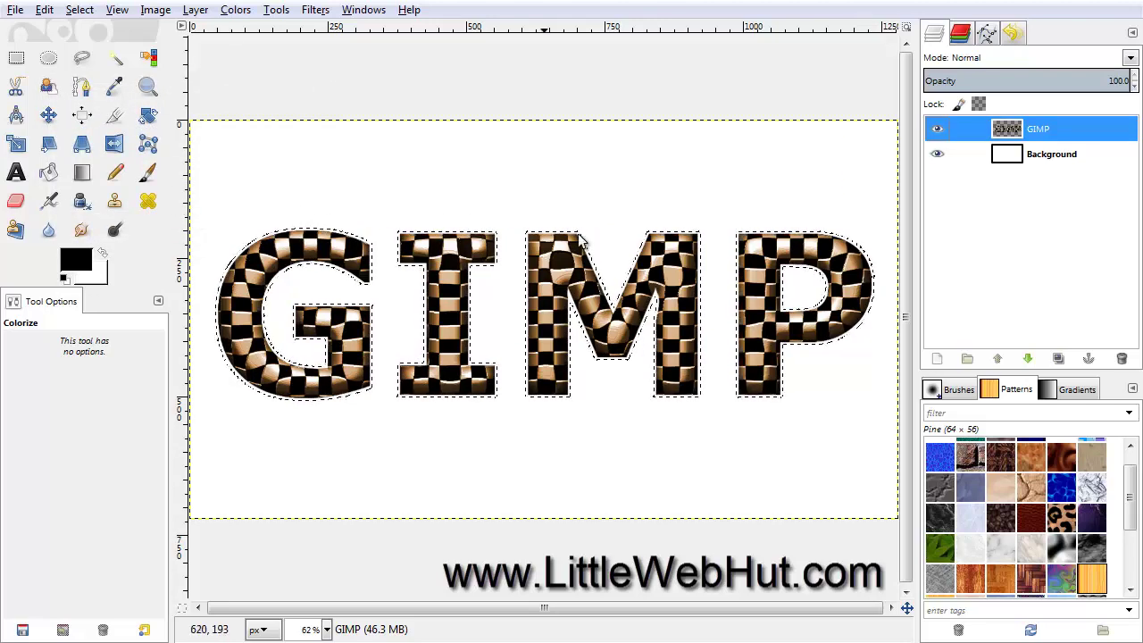
Add a new 1280 × 720 px layer with transparency fill above the GIMP layer.
{"action": "left_click", "coordinate": [936, 359]}
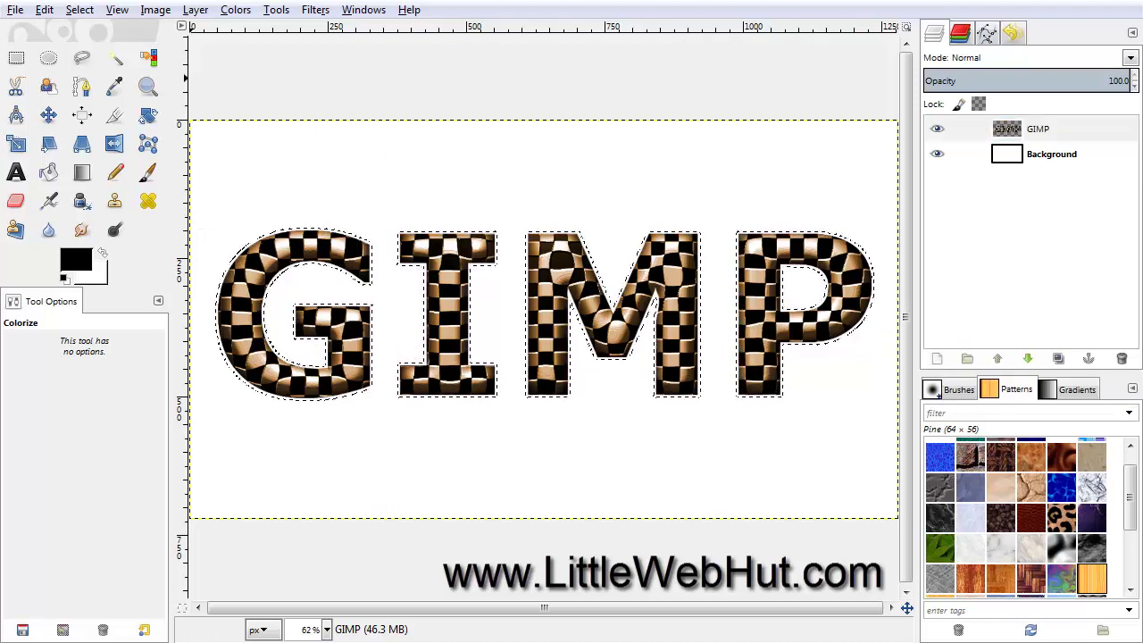
{"action": "left_click_drag", "start_coordinate": [156, 61], "coordinate": [248, 77]}
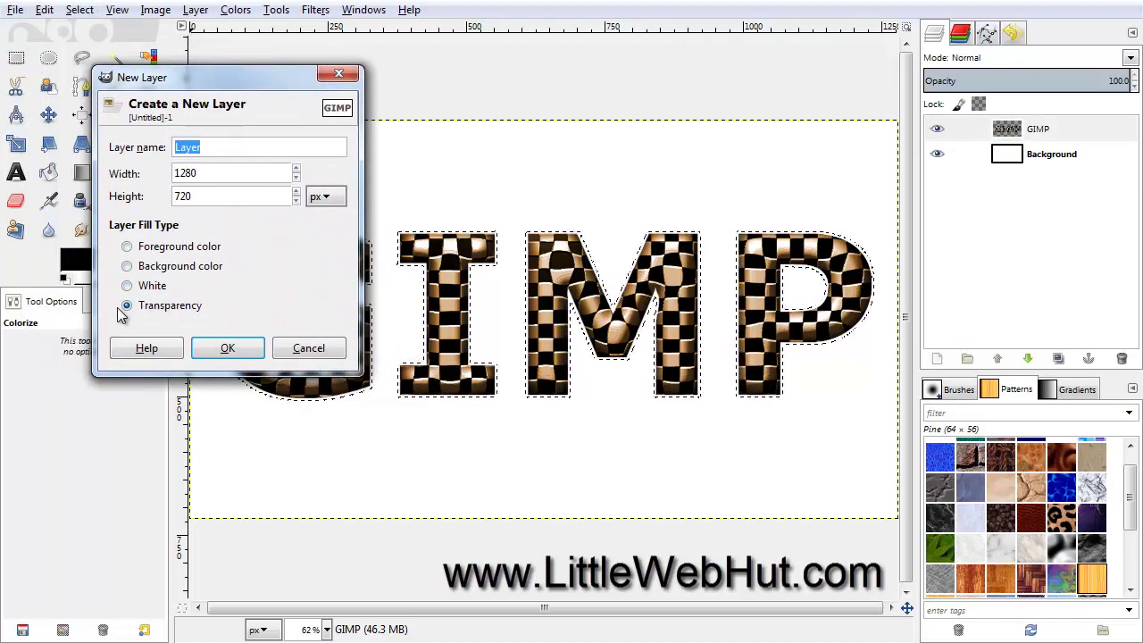
{"action": "left_click", "coordinate": [230, 350]}
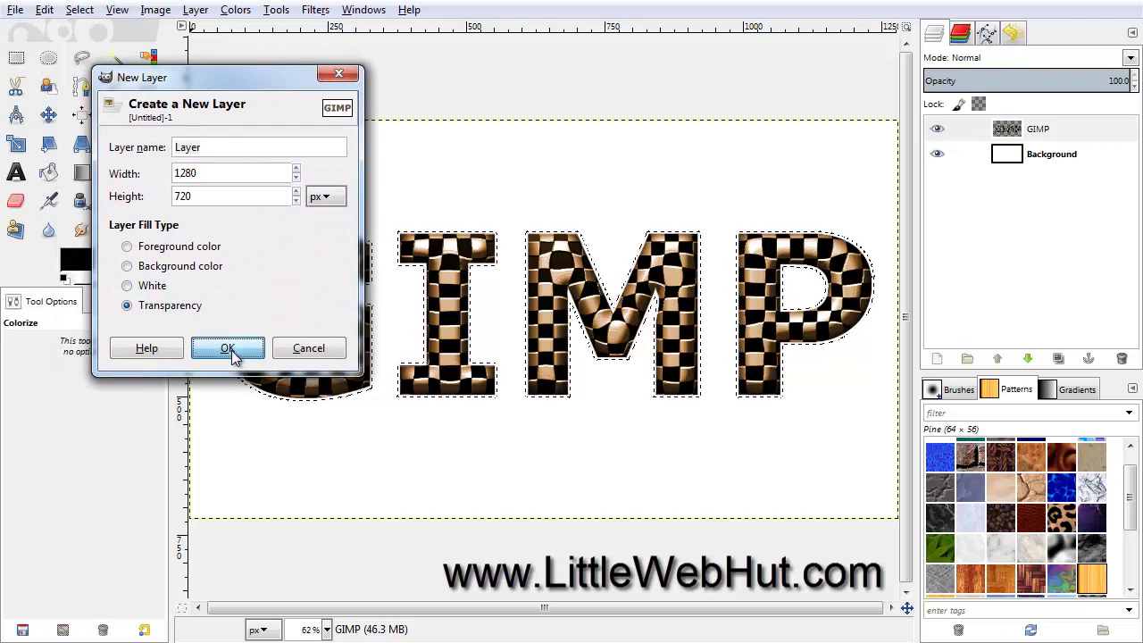
Bucket-fill the grown letter selection with black on the new layer and lower that layer beneath the GIMP layer.
{"action": "left_click", "coordinate": [50, 174]}
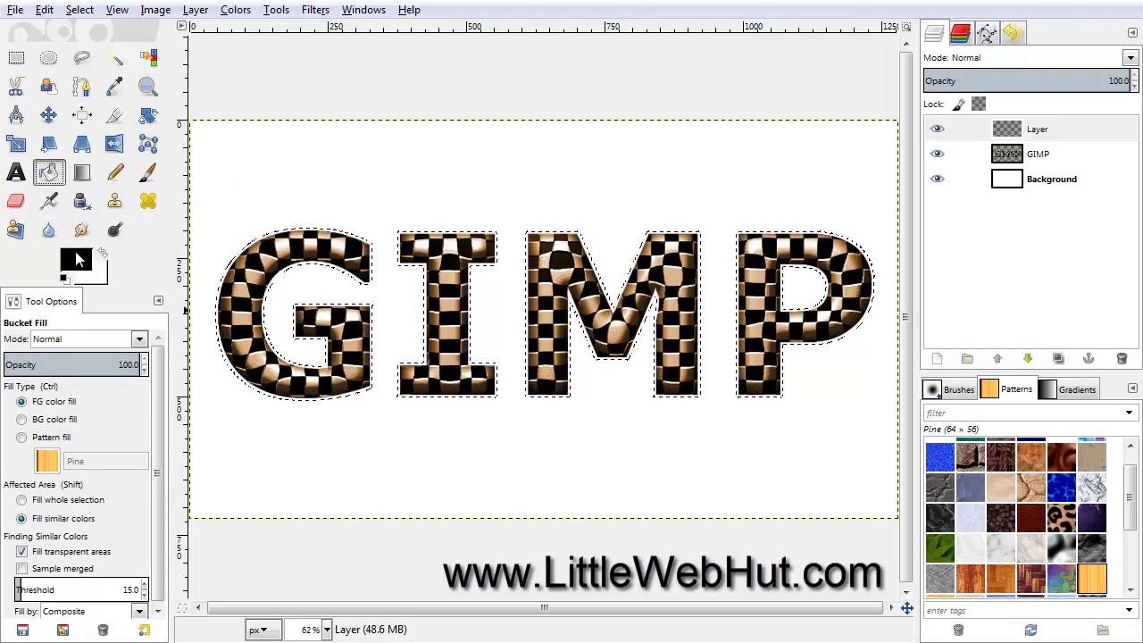
{"action": "left_click", "coordinate": [270, 253]}
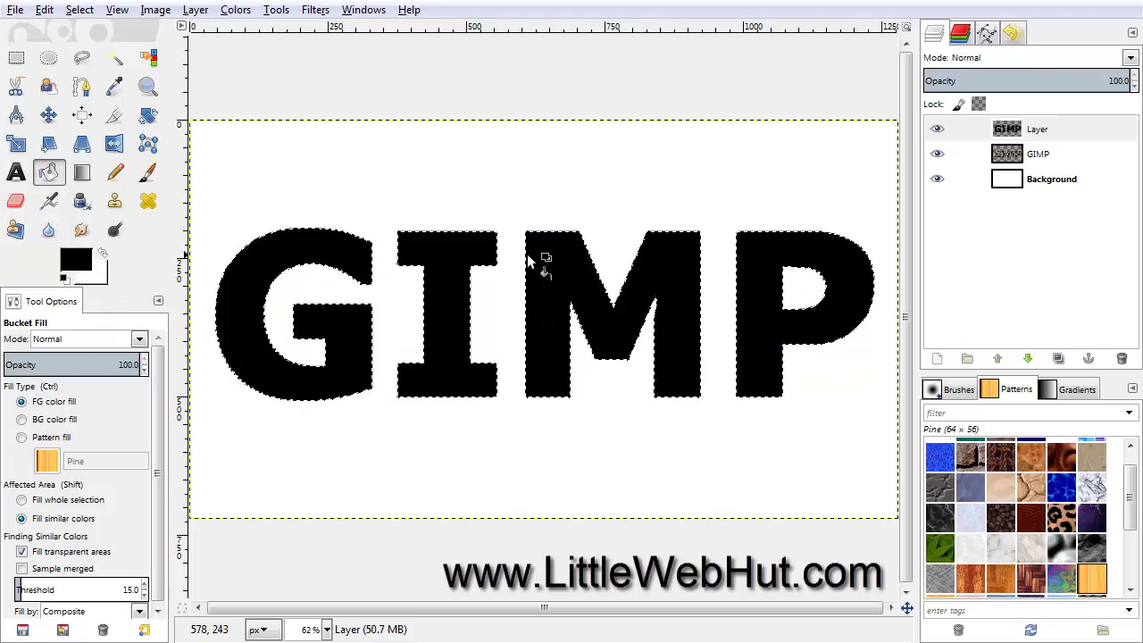
{"action": "left_click", "coordinate": [1029, 359]}
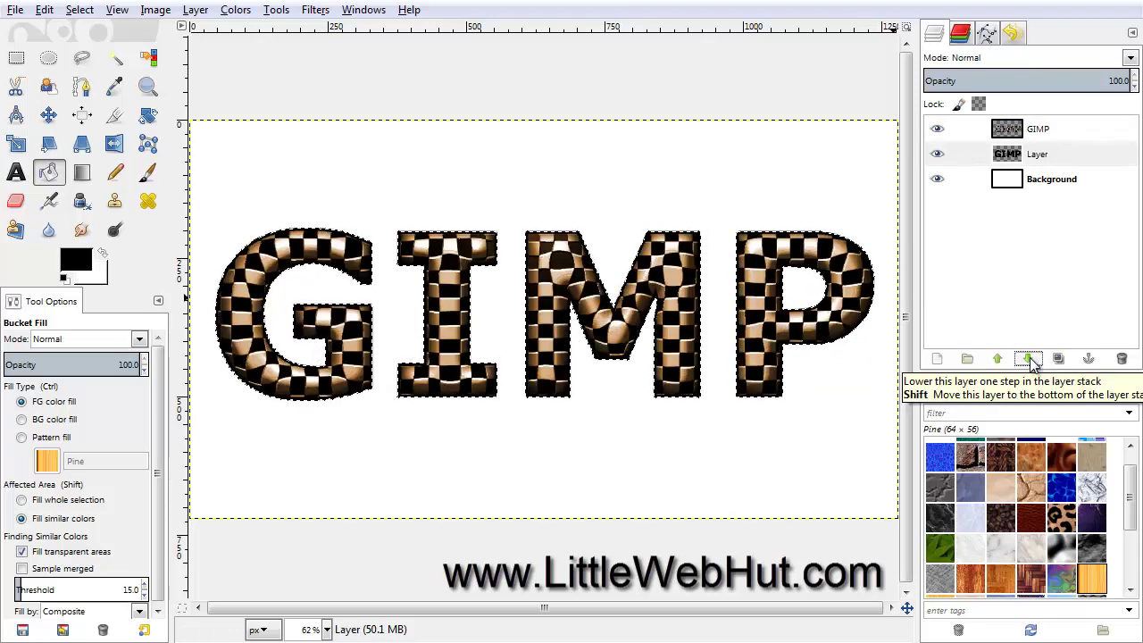
Remove the selection and merge the GIMP layer down into the black outline layer.
{"action": "left_click", "coordinate": [88, 11]}
{"action": "left_click", "coordinate": [100, 56]}
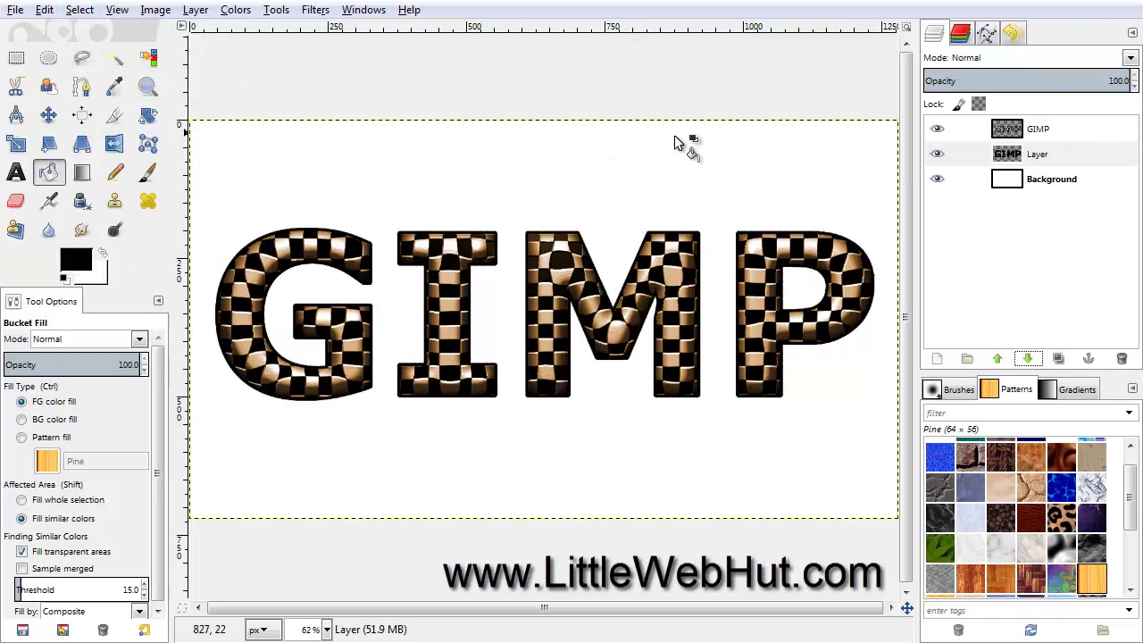
{"action": "right_click", "coordinate": [986, 134]}
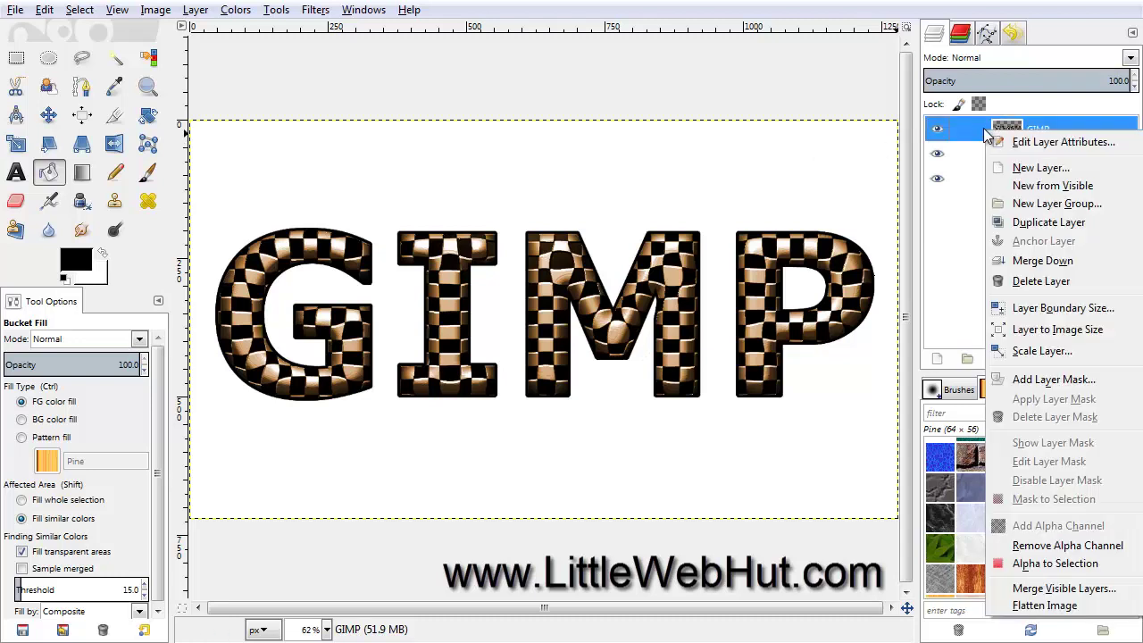
{"action": "left_click", "coordinate": [1068, 261]}
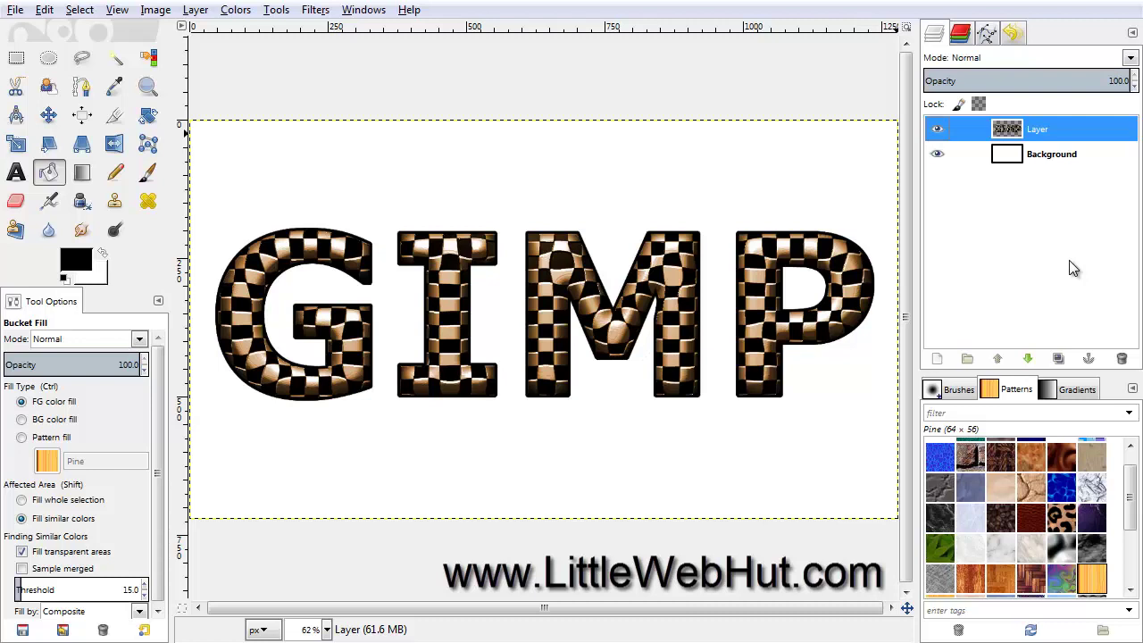
Render Plasma clouds on the Background layer with random seed 0 and turbulence 1.0.
{"action": "left_click", "coordinate": [983, 156]}
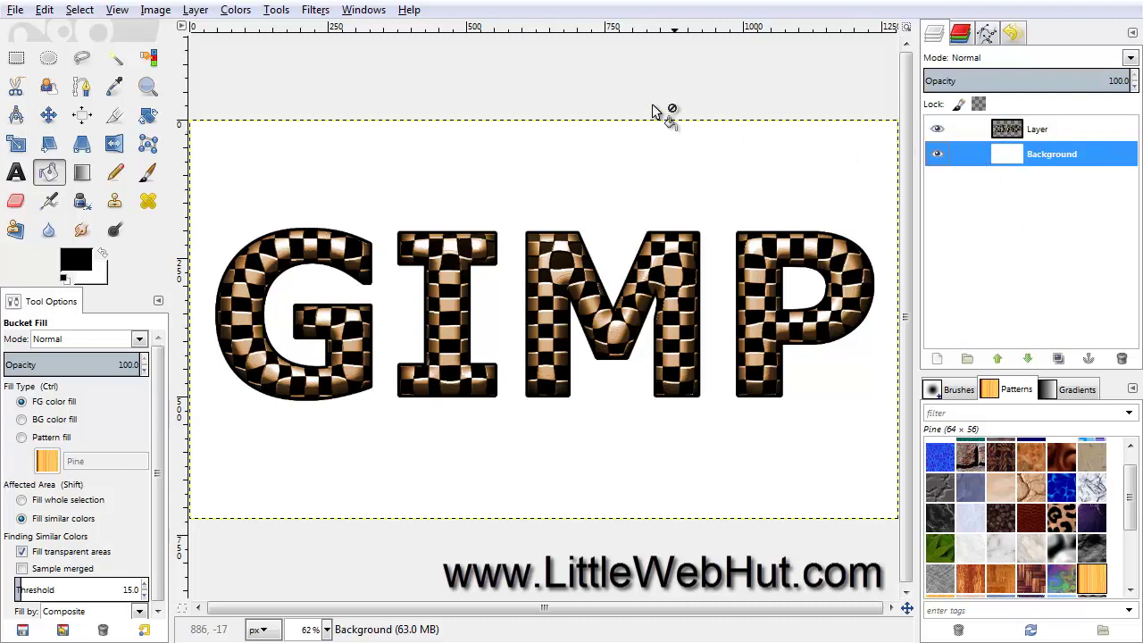
{"action": "left_click", "coordinate": [314, 10]}
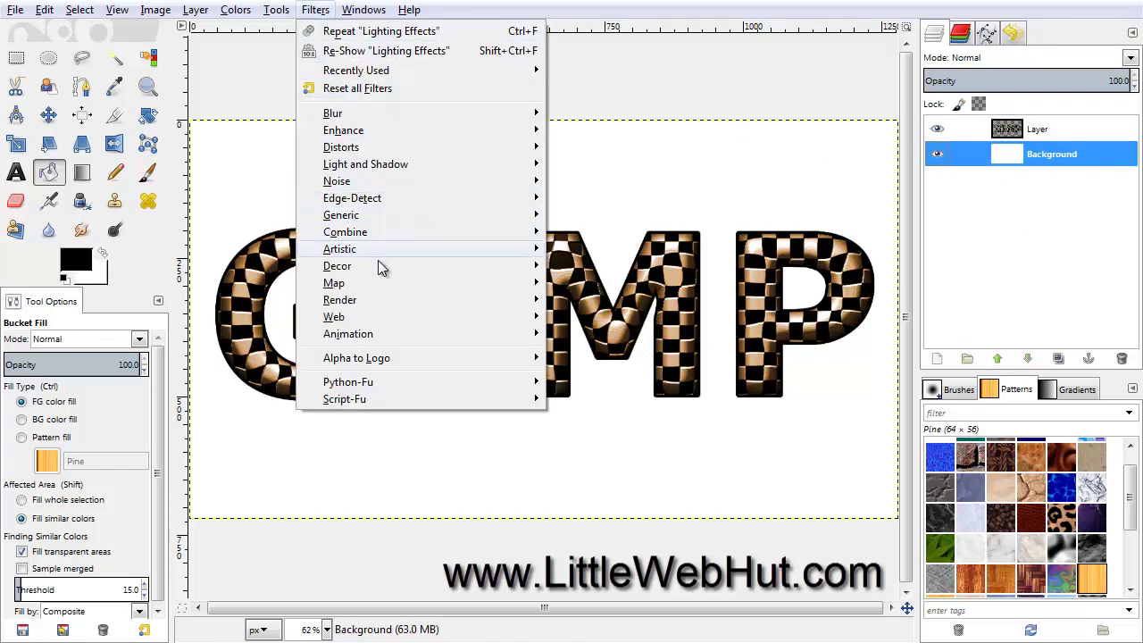
{"action": "mouse_move", "coordinate": [452, 300]}
{"action": "mouse_move", "coordinate": [625, 304]}
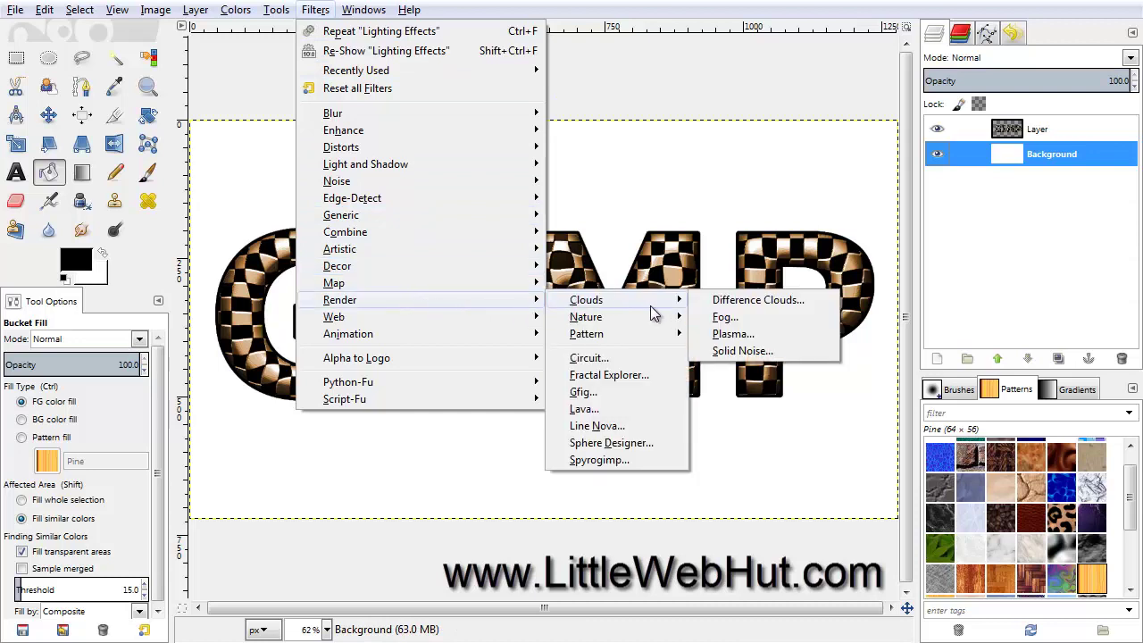
{"action": "left_click", "coordinate": [754, 336]}
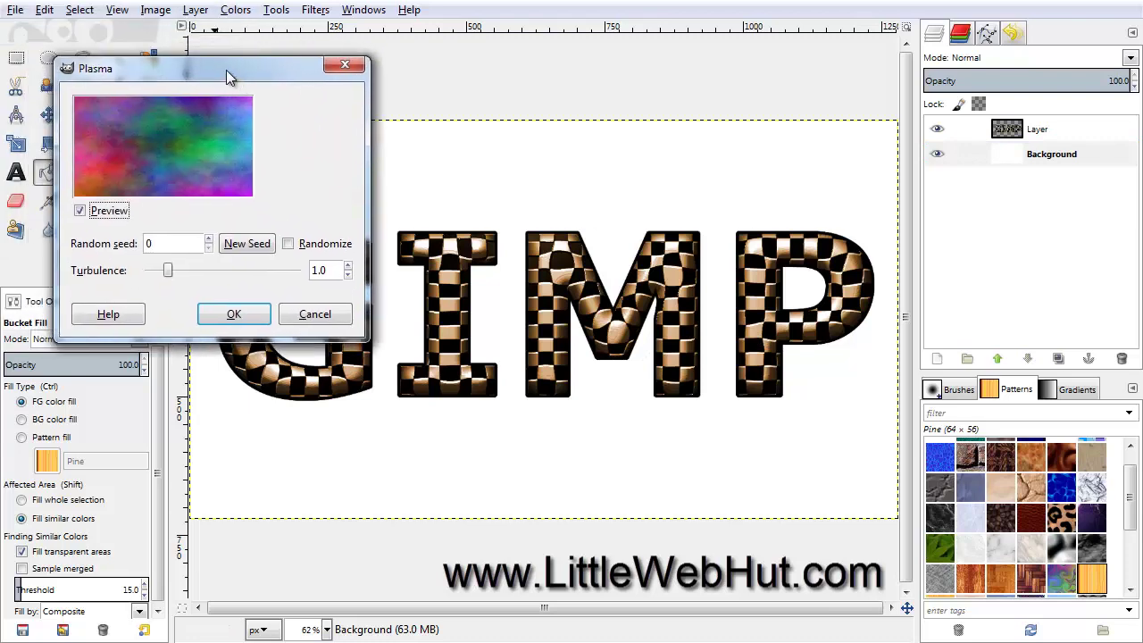
{"action": "left_click", "coordinate": [239, 313]}
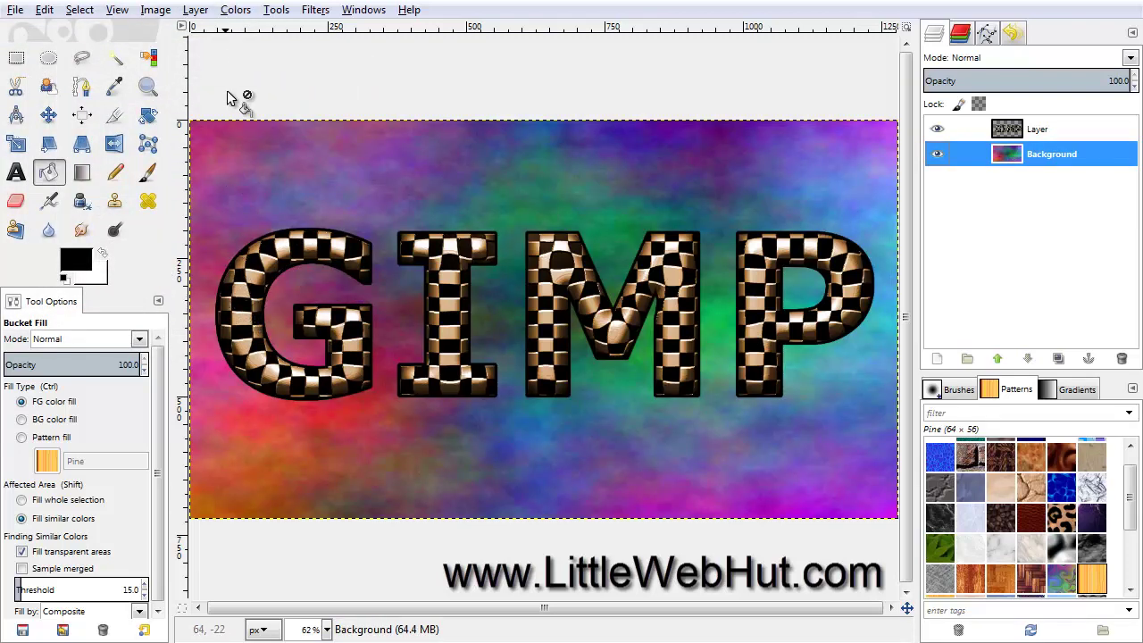
Desaturate the plasma on the Background layer using the Luminosity shade of gray.
{"action": "left_click", "coordinate": [236, 10]}
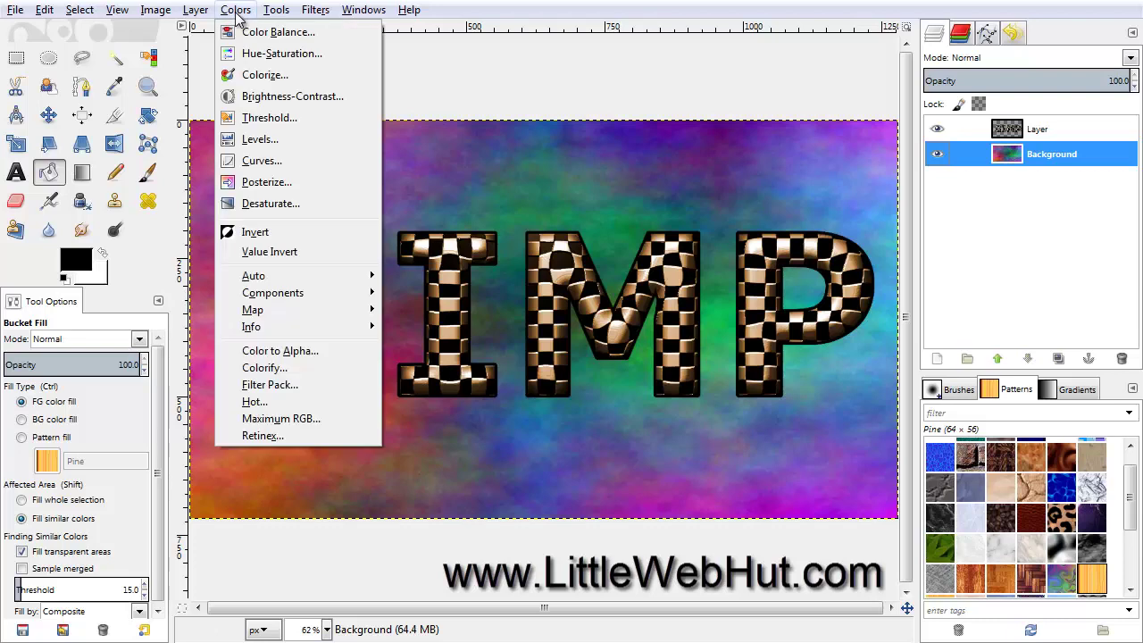
{"action": "left_click", "coordinate": [279, 203]}
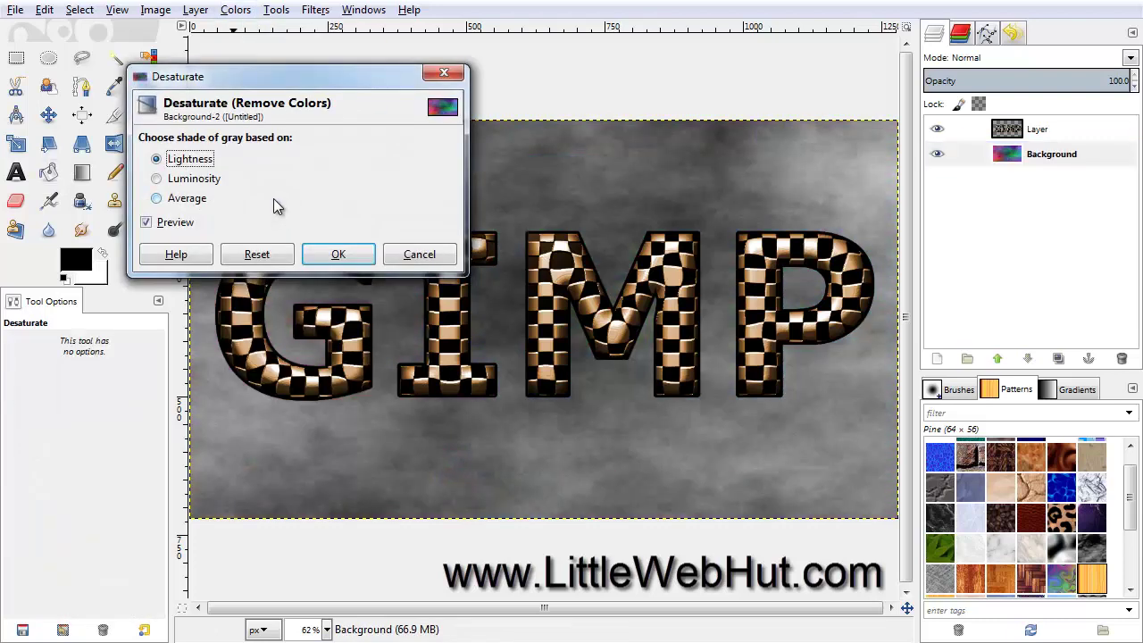
{"action": "left_click", "coordinate": [157, 179]}
{"action": "left_click", "coordinate": [343, 256]}
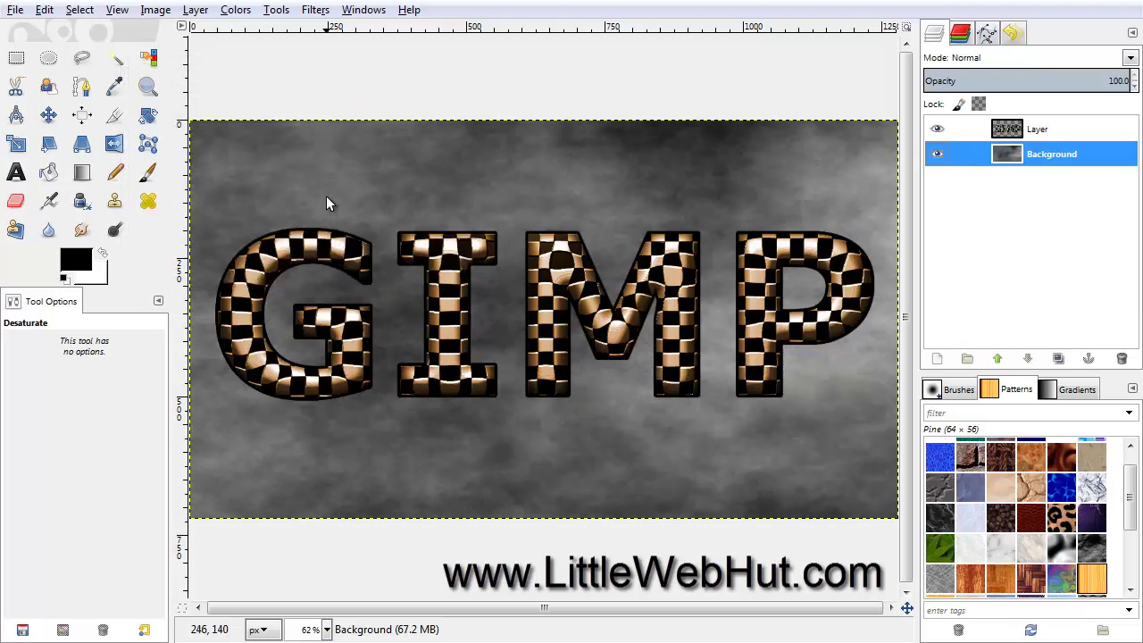
Start Lighting Effects on the Background layer and set the material's Shiny value to 0.
{"action": "left_click", "coordinate": [315, 9]}
{"action": "mouse_move", "coordinate": [434, 166]}
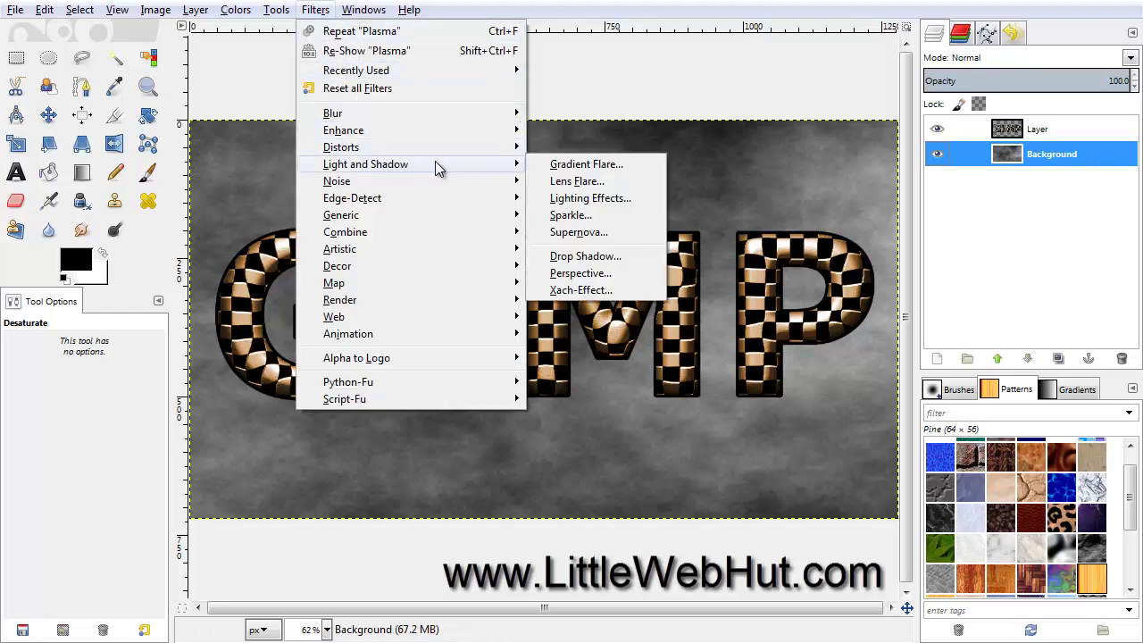
{"action": "left_click", "coordinate": [624, 200]}
{"action": "left_click_drag", "start_coordinate": [1, 0], "coordinate": [450, 108]}
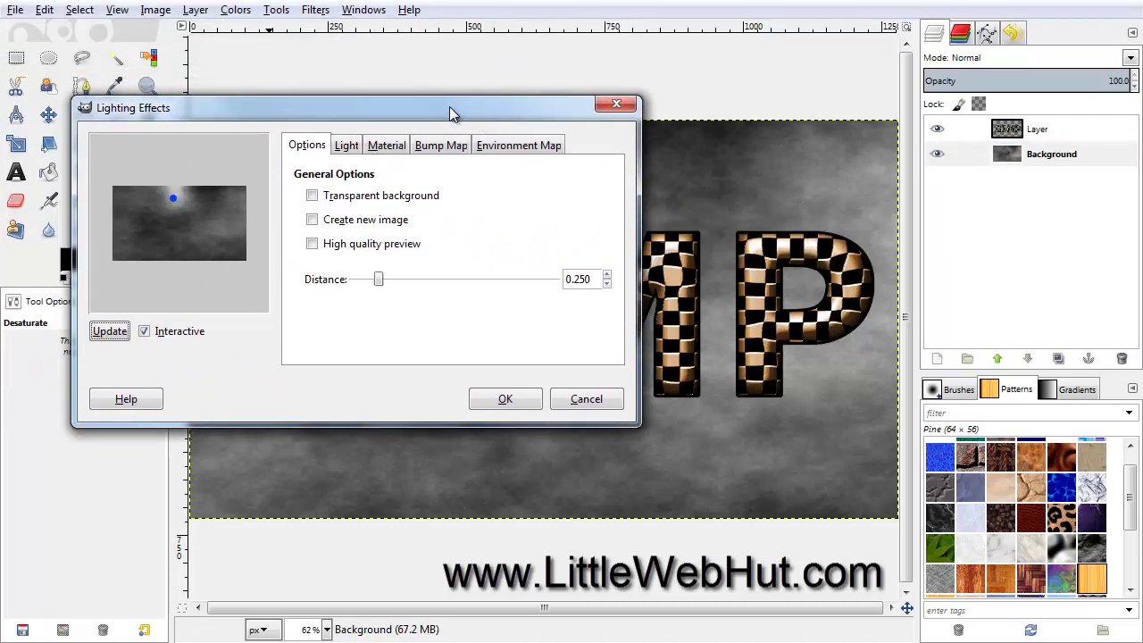
{"action": "left_click", "coordinate": [394, 147]}
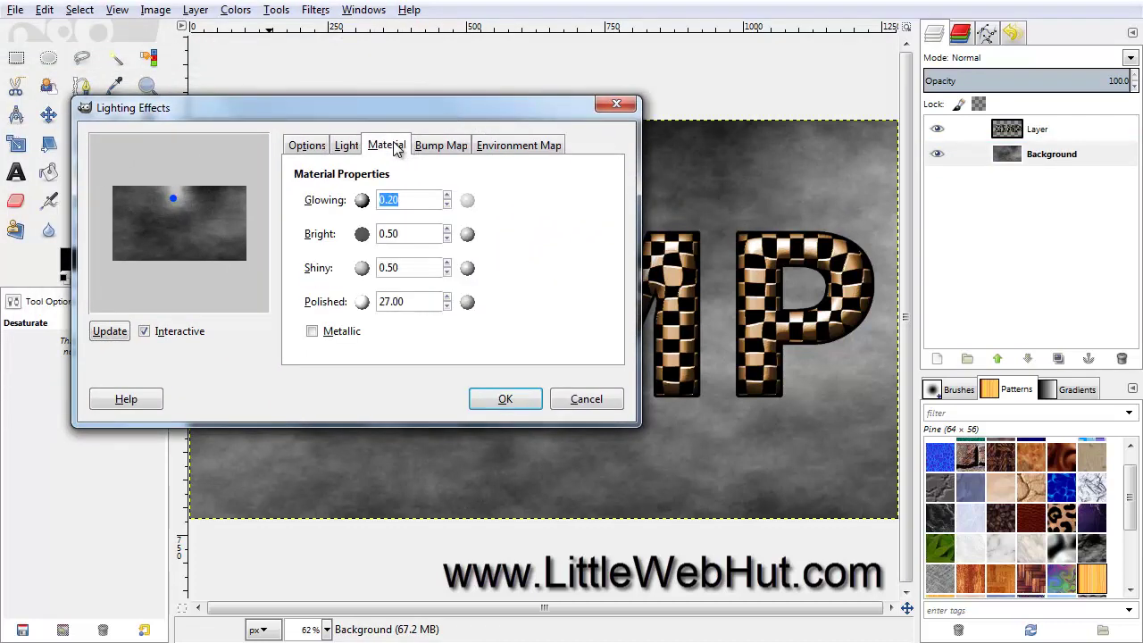
{"action": "double_click", "coordinate": [406, 267]}
{"action": "type", "text": "0"}
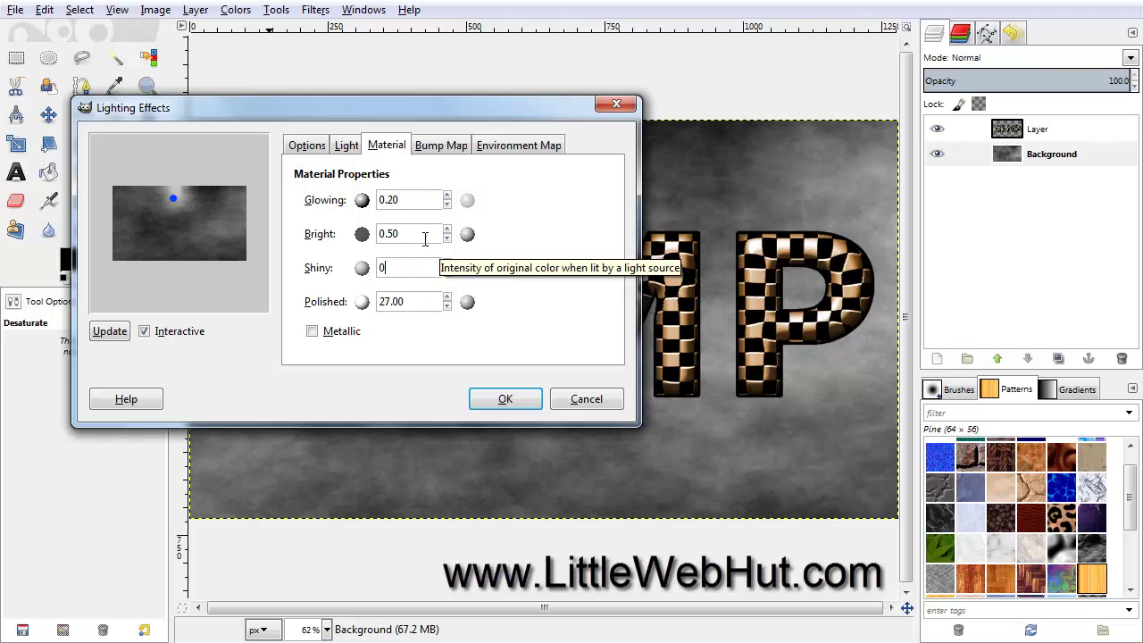
Enable bump mapping with Untitled-1/Background-2 as the bumpmap image and apply the lighting effect to the Background layer.
{"action": "left_click", "coordinate": [443, 148]}
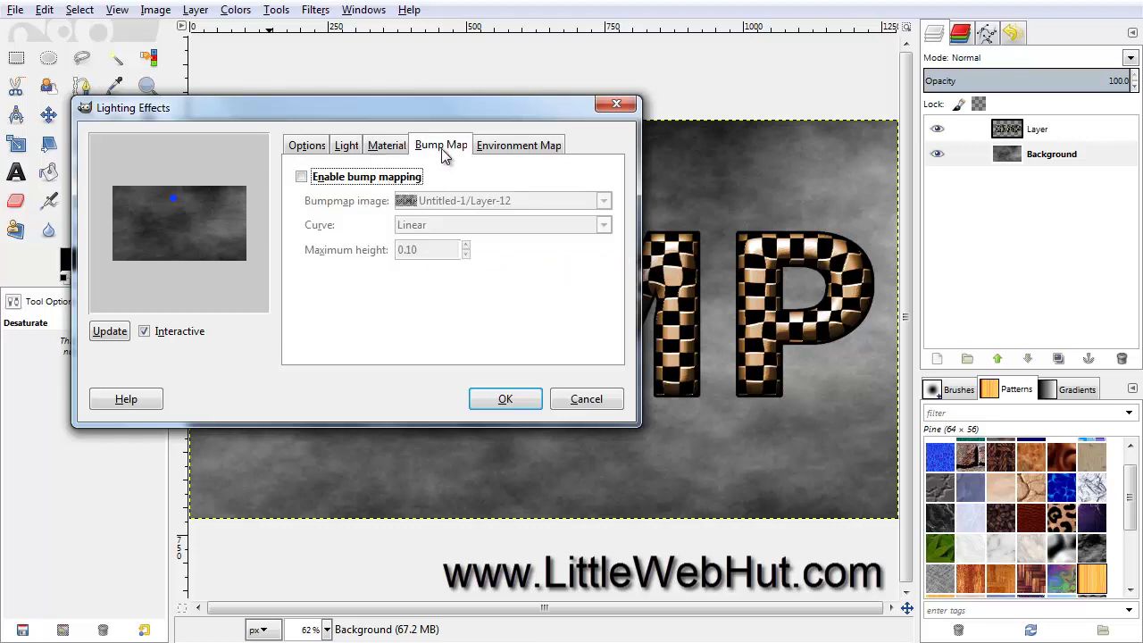
{"action": "left_click", "coordinate": [304, 179]}
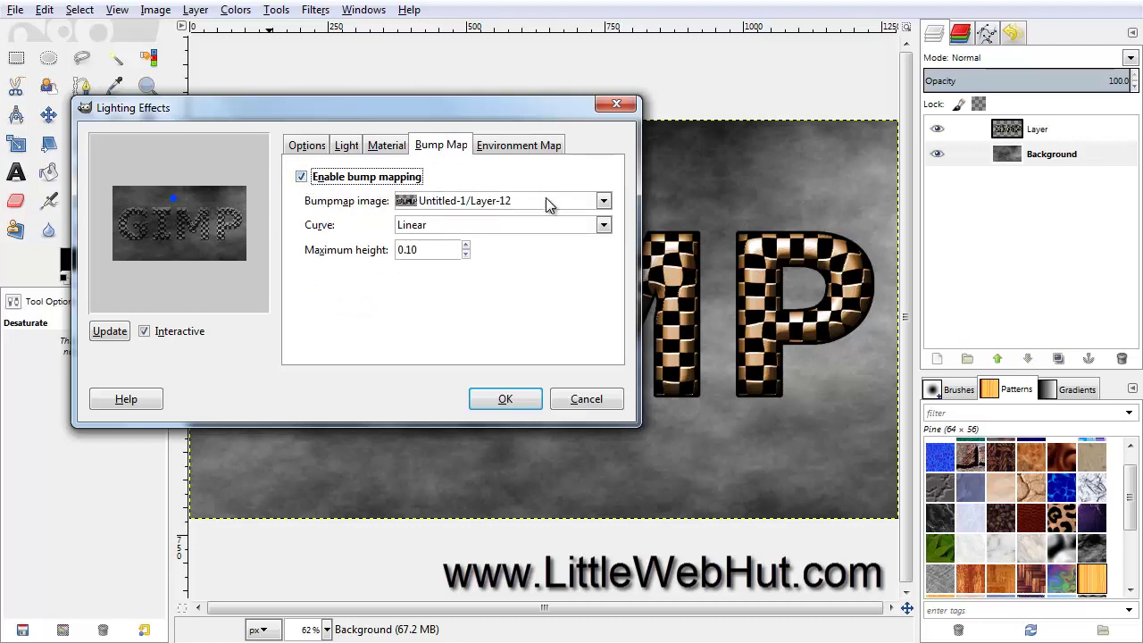
{"action": "left_click", "coordinate": [604, 202]}
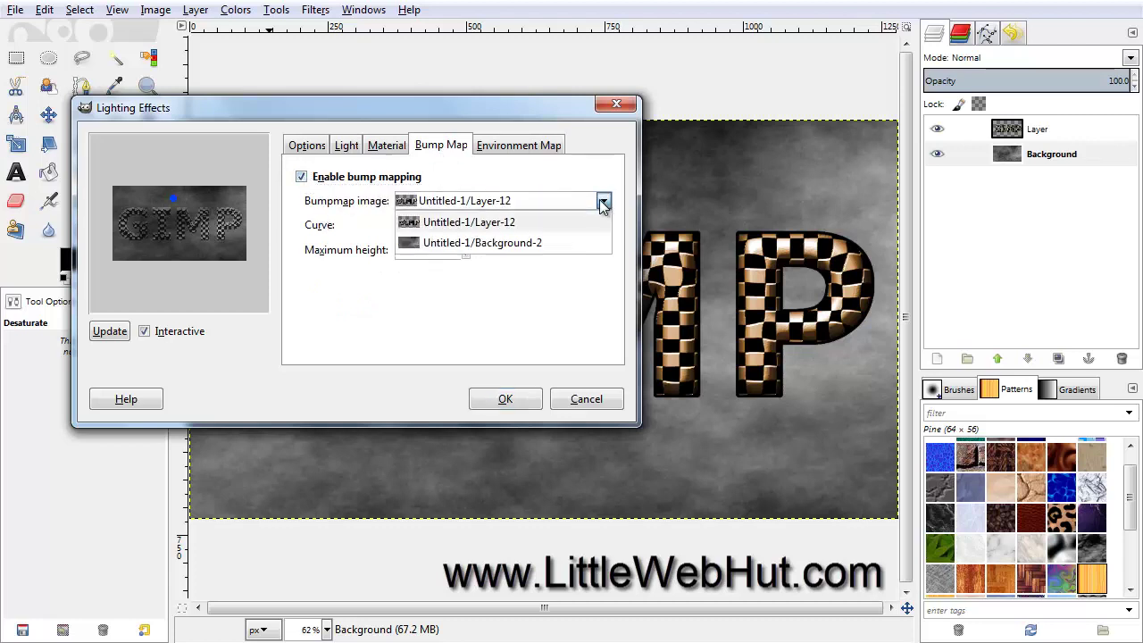
{"action": "left_click", "coordinate": [504, 242]}
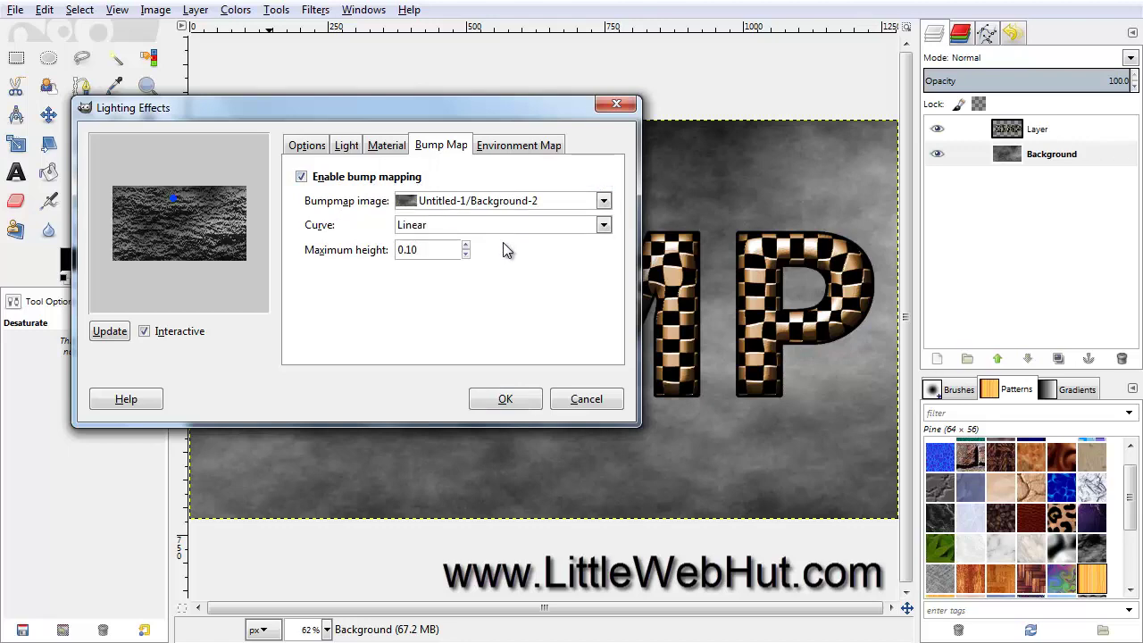
{"action": "left_click", "coordinate": [523, 401]}
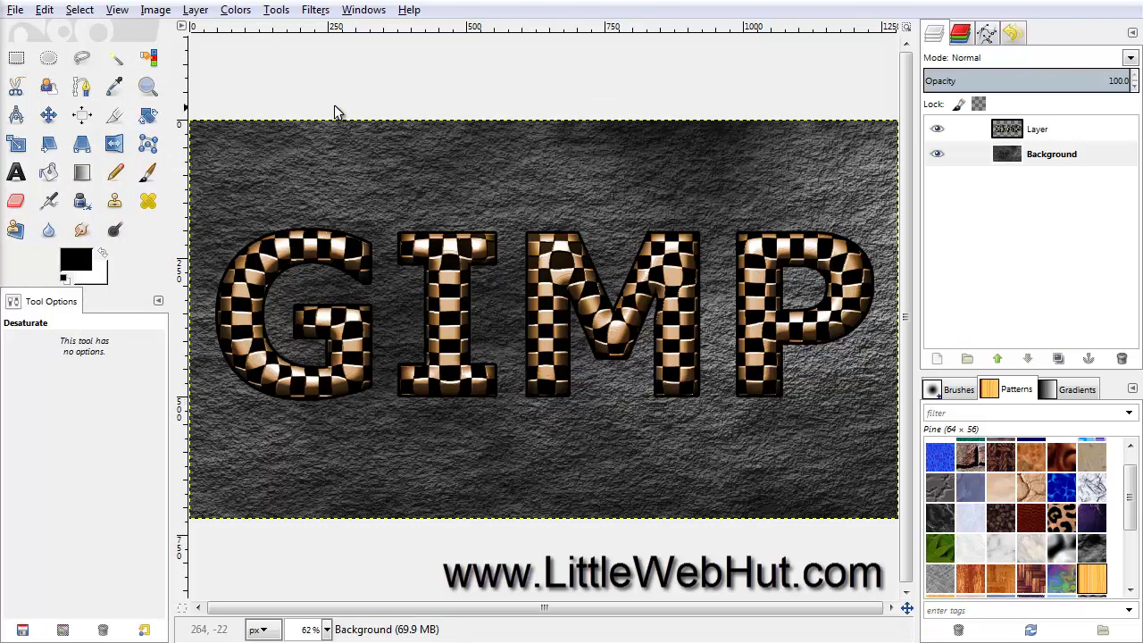
Colorize the Background layer with hue 31 and saturation 27.
{"action": "left_click", "coordinate": [238, 10]}
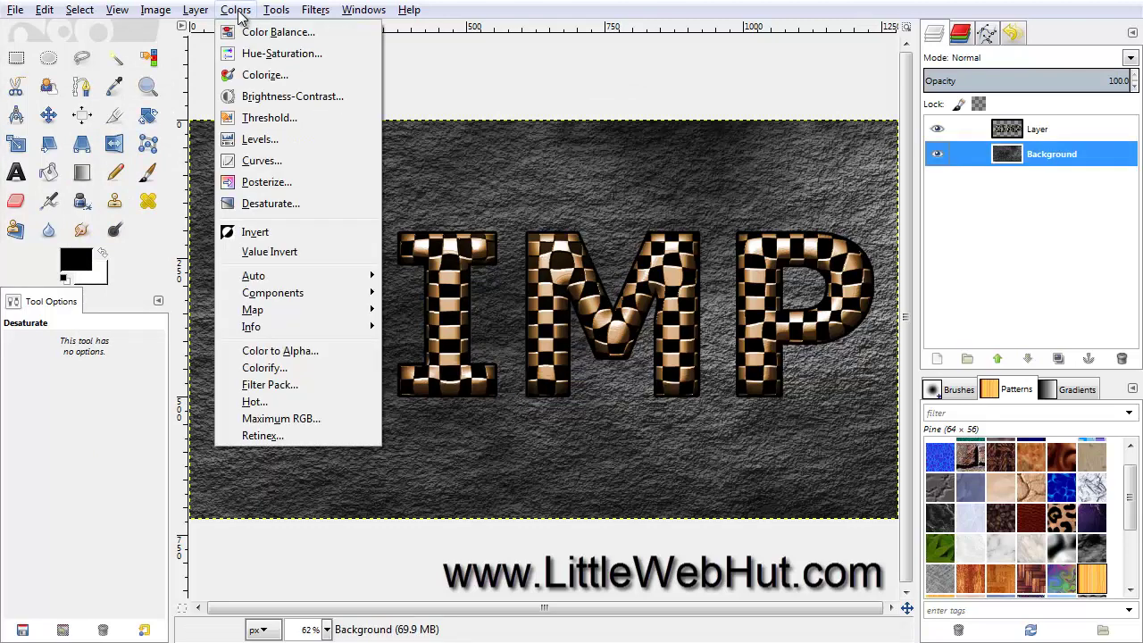
{"action": "left_click", "coordinate": [282, 78]}
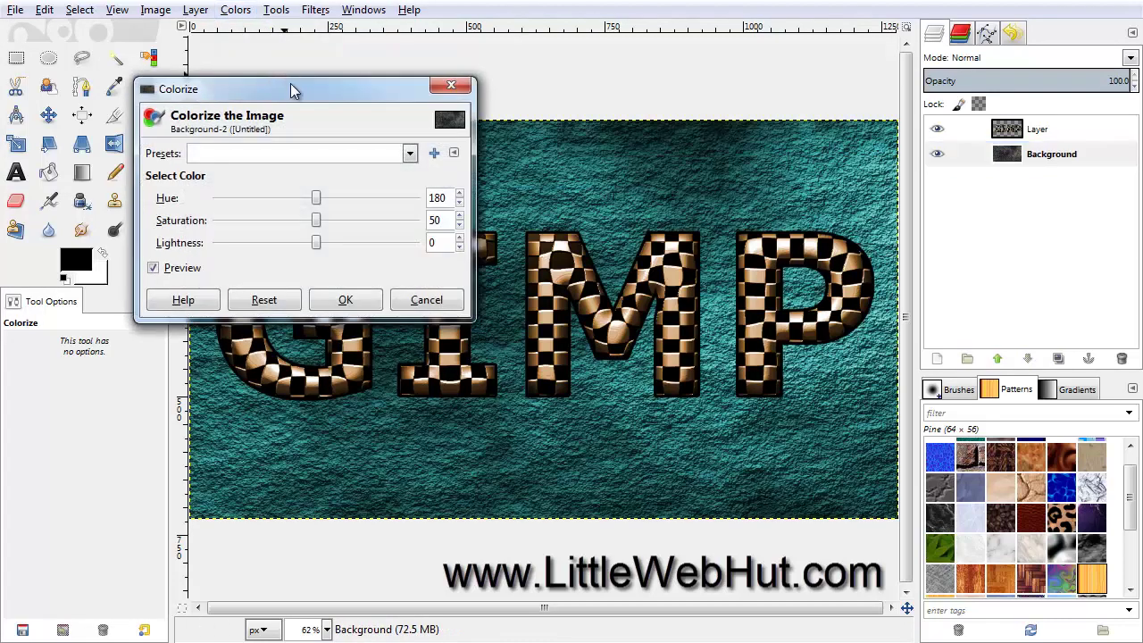
{"action": "double_click", "coordinate": [438, 200]}
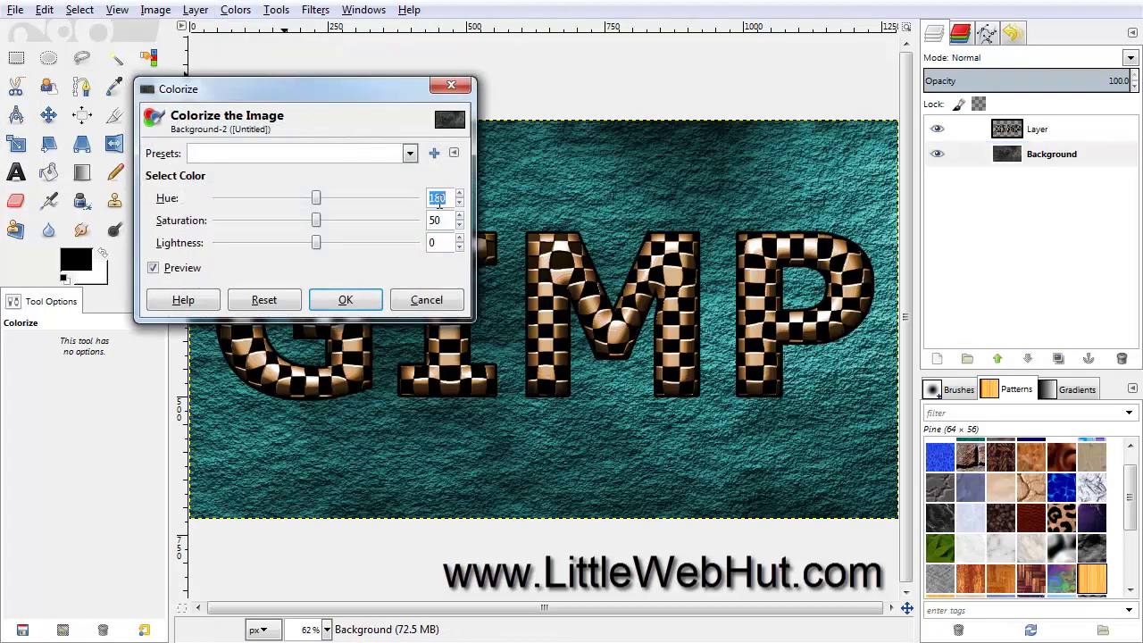
{"action": "type", "text": "31"}
{"action": "double_click", "coordinate": [435, 220]}
{"action": "type", "text": "27"}
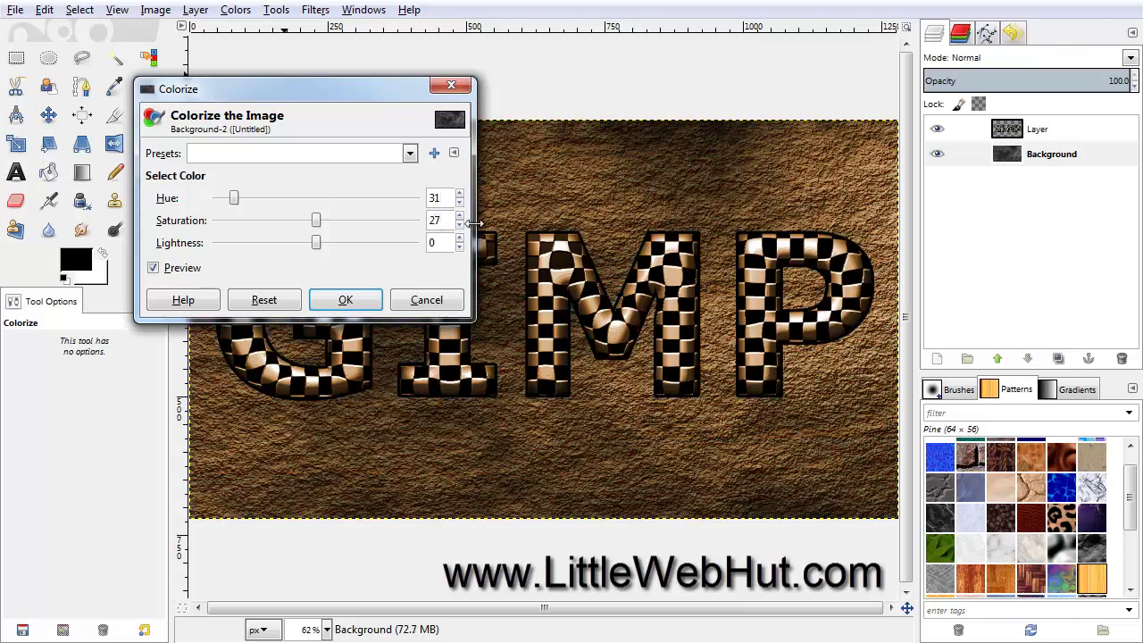
{"action": "left_click", "coordinate": [345, 300]}
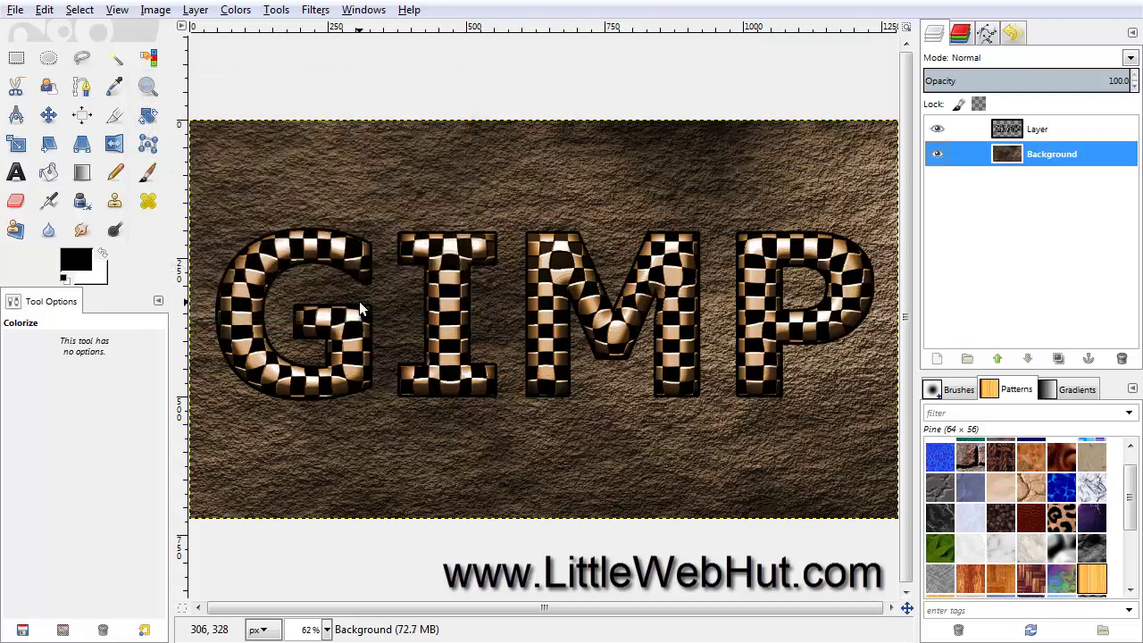
Adjust the Background layer's brightness to 74 and contrast to 60.
{"action": "left_click", "coordinate": [239, 12]}
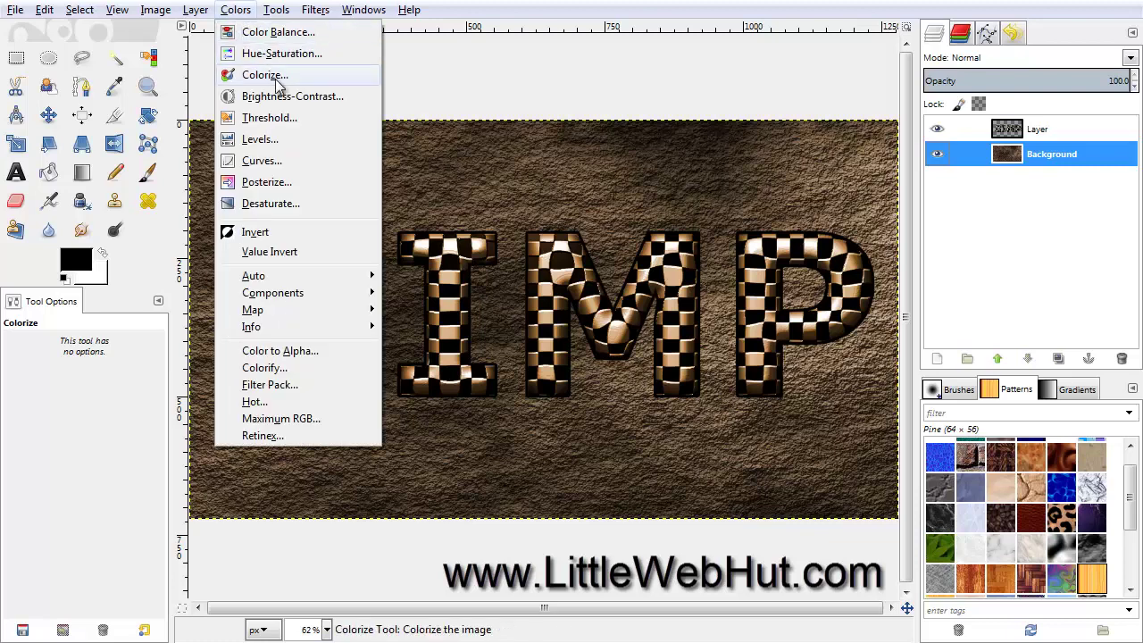
{"action": "left_click", "coordinate": [343, 95]}
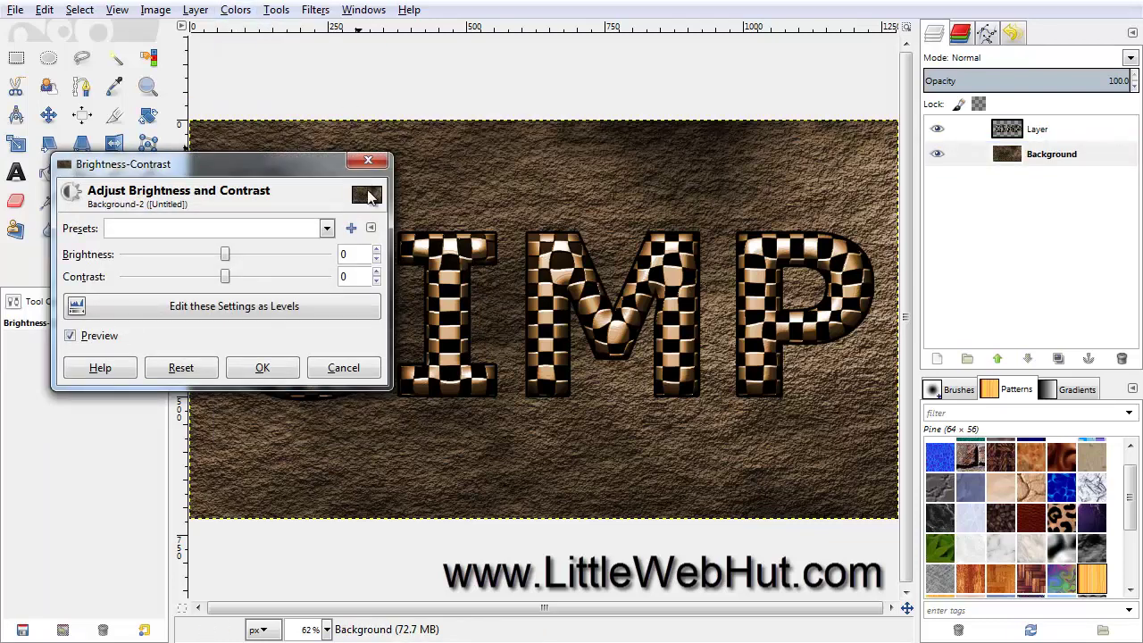
{"action": "type", "text": "74"}
{"action": "key", "text": "Tab"}
{"action": "type", "text": "60"}
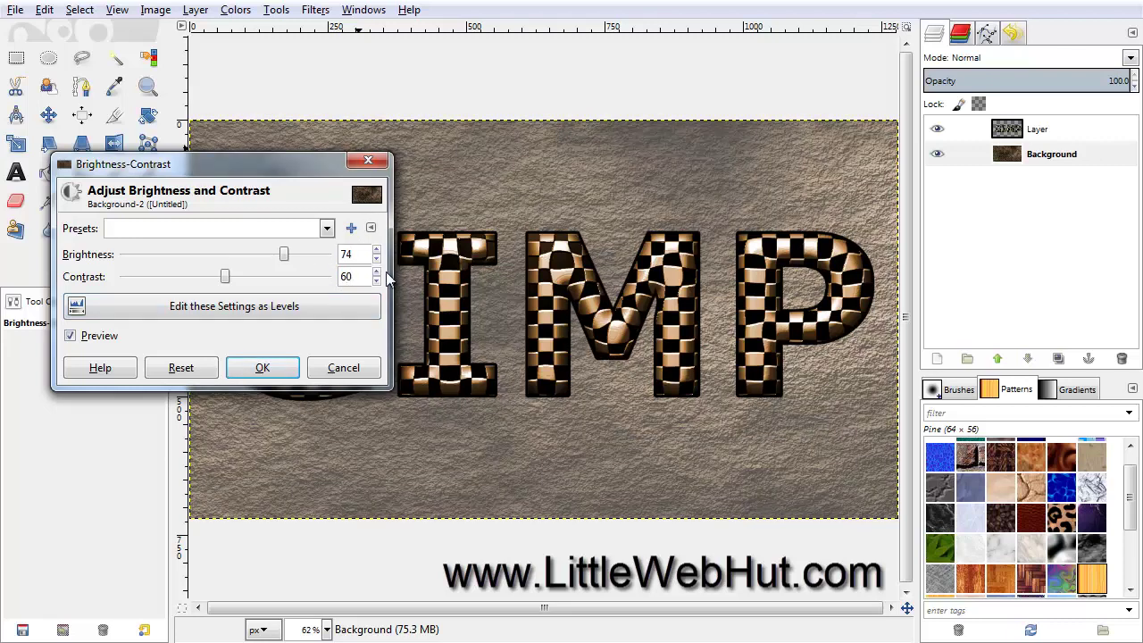
{"action": "key", "text": "Return"}
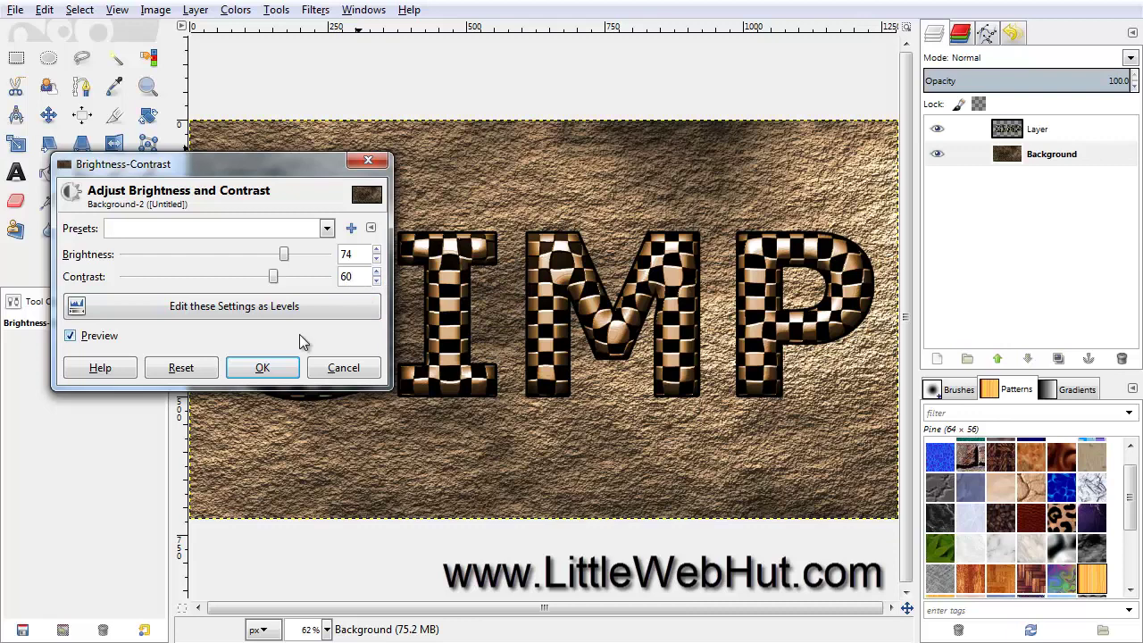
{"action": "left_click", "coordinate": [272, 367]}
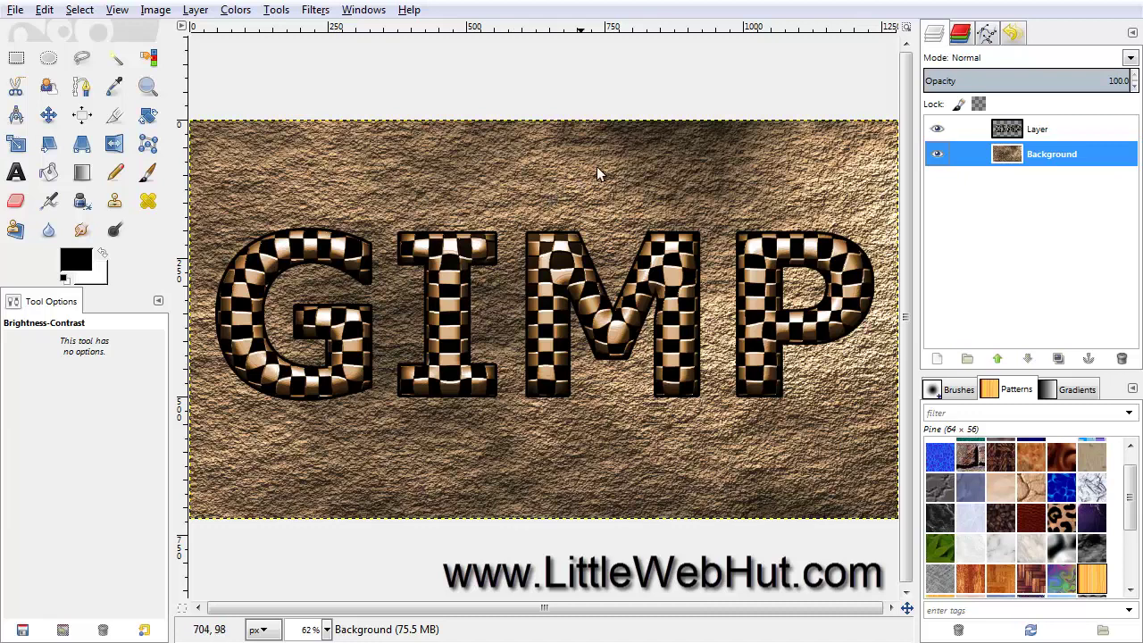
Add a black drop shadow to the text layer with X and Y offsets 8, blur radius 15 and opacity 80.
{"action": "left_click", "coordinate": [986, 130]}
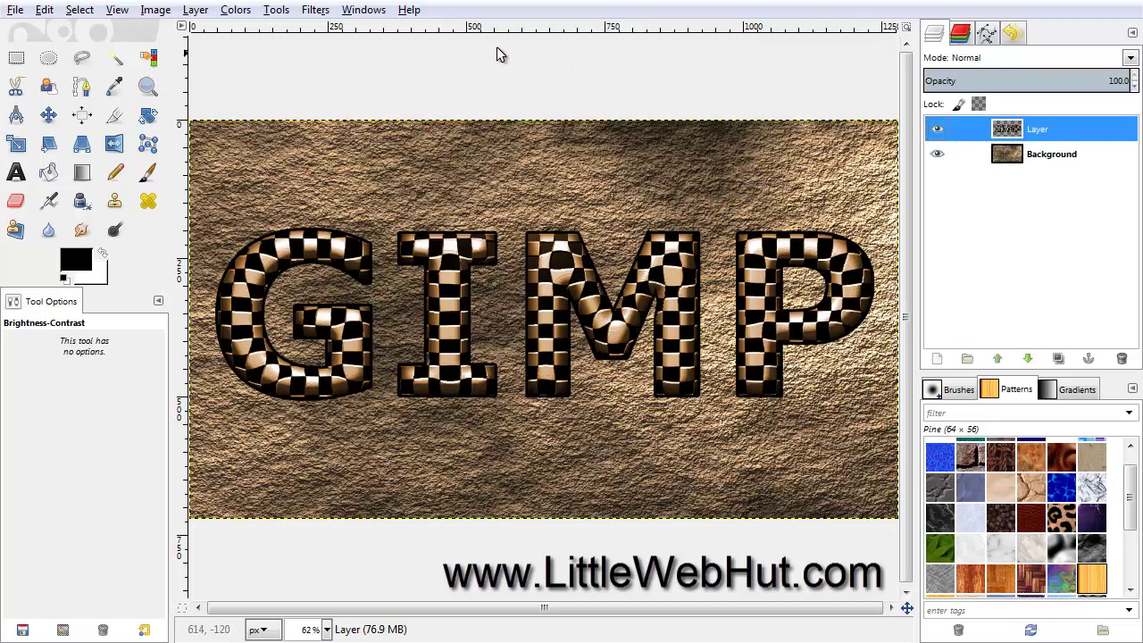
{"action": "left_click", "coordinate": [318, 11]}
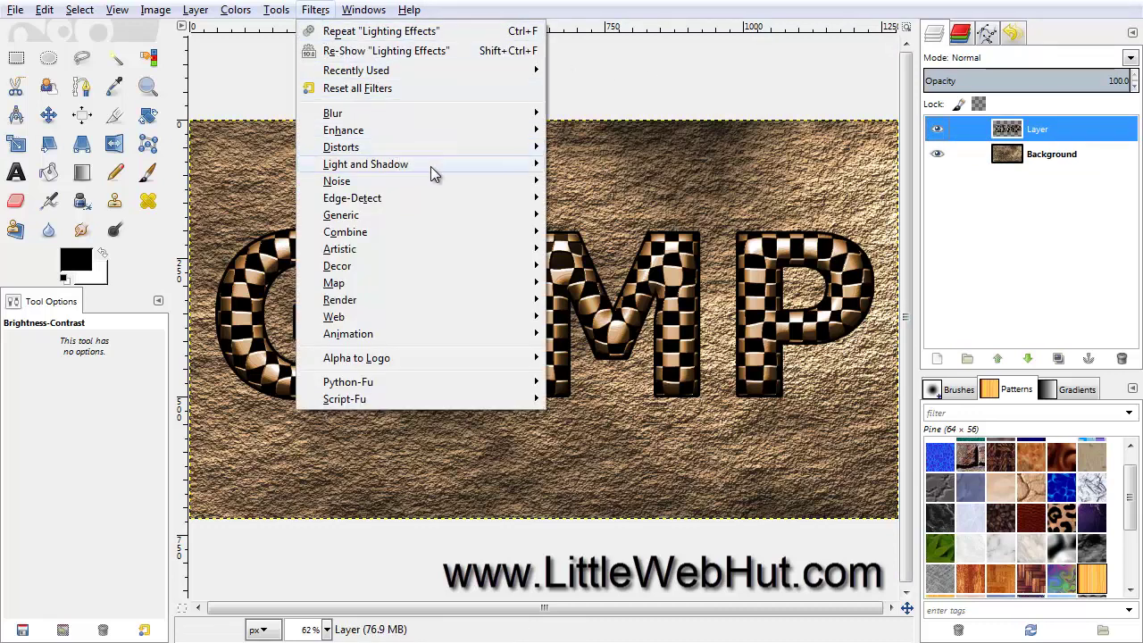
{"action": "mouse_move", "coordinate": [486, 169]}
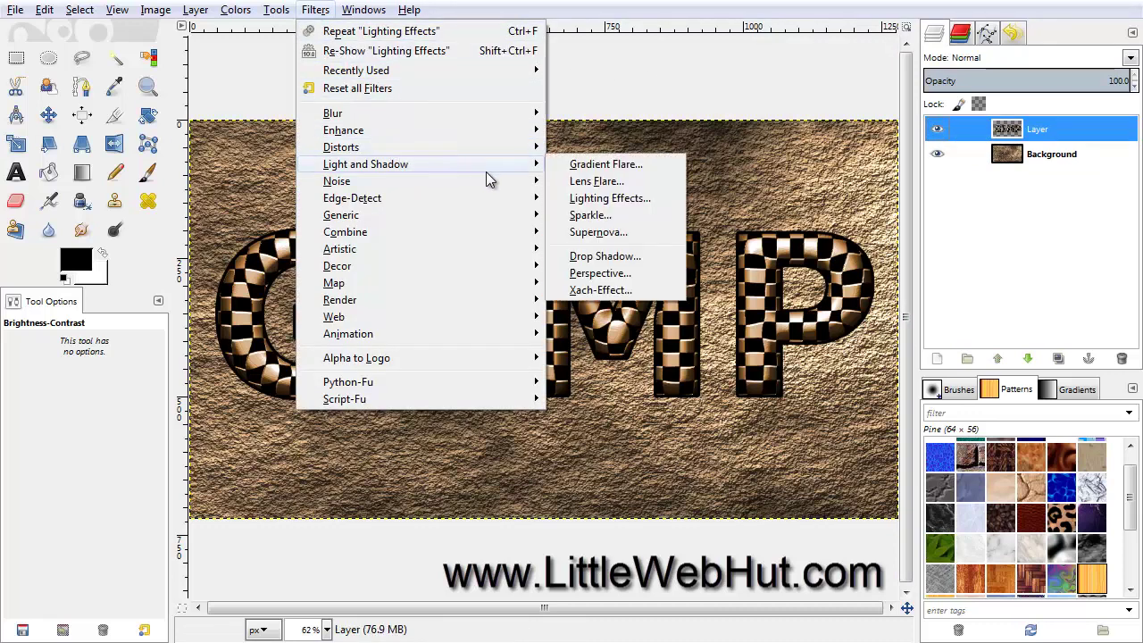
{"action": "left_click", "coordinate": [650, 255]}
{"action": "left_click_drag", "start_coordinate": [381, 80], "coordinate": [392, 89]}
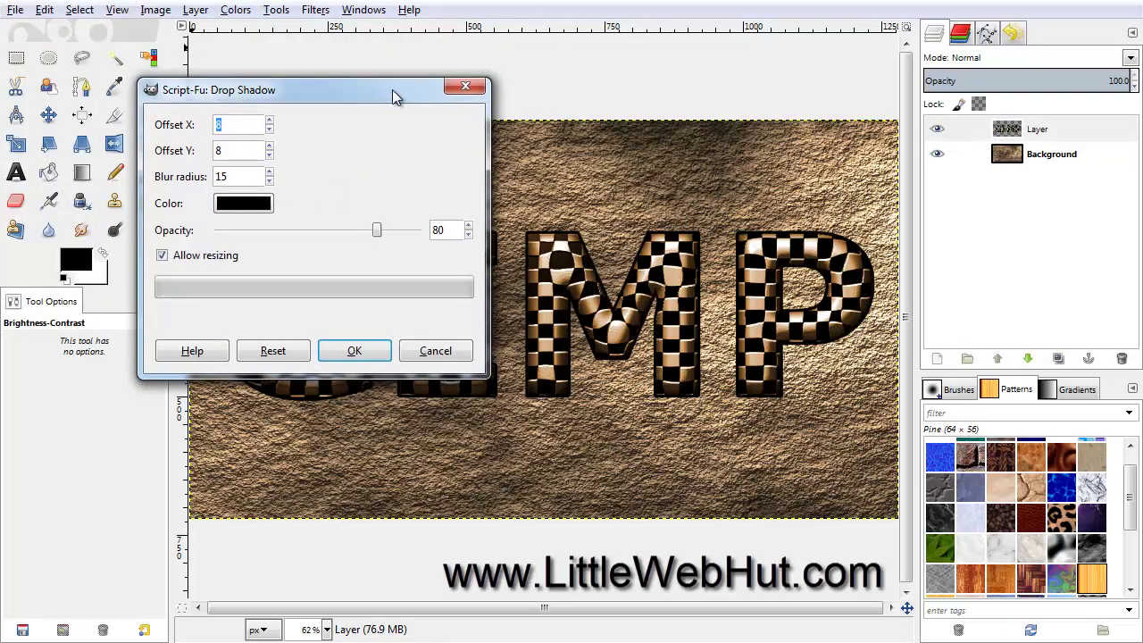
{"action": "left_click", "coordinate": [357, 350]}
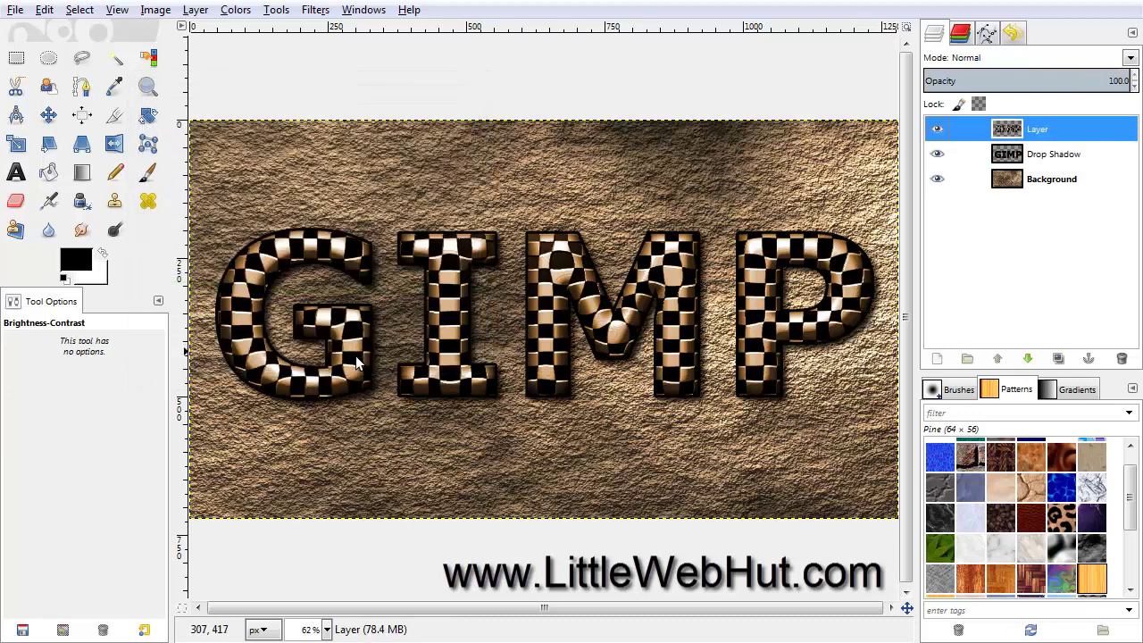